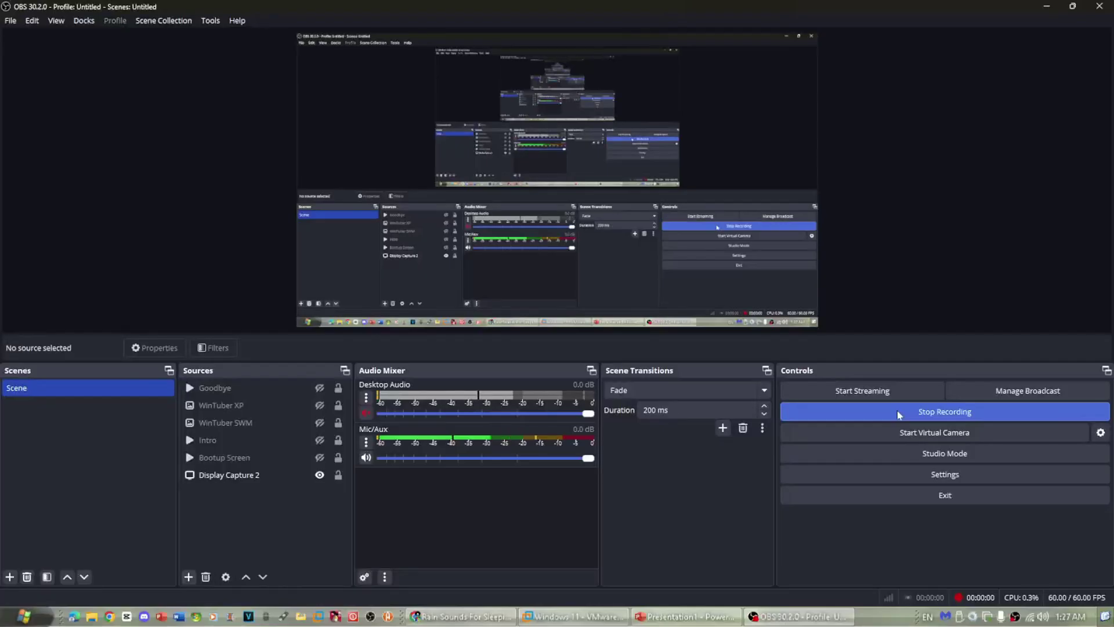
- Put the VM in full screen and show the for w11 vm folder as Large icons
click(1047, 6)
click(55, 23)
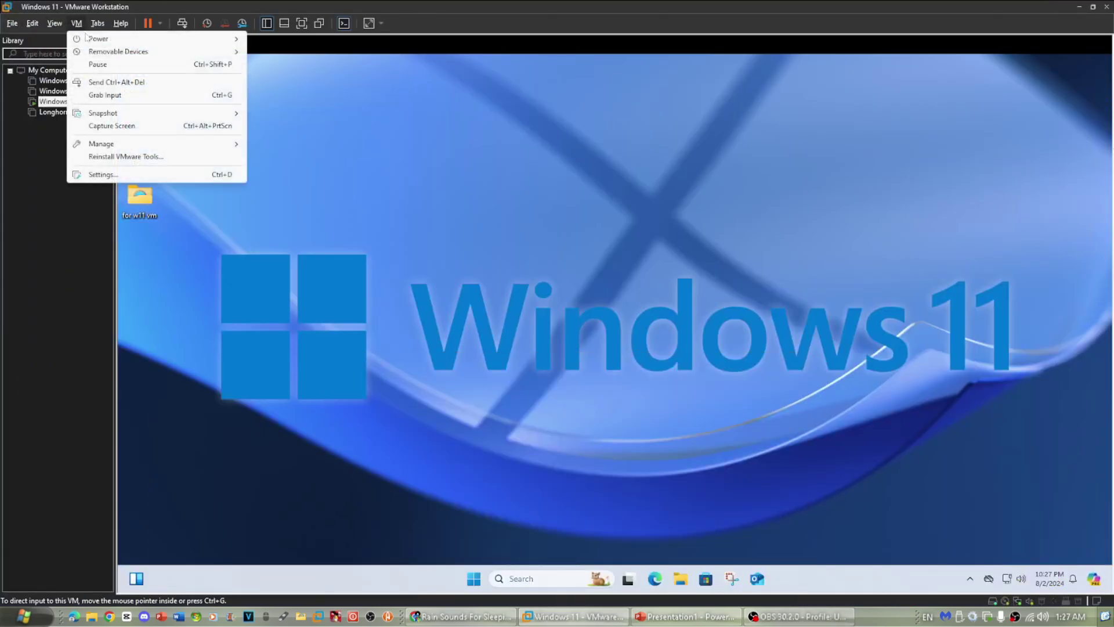
click(81, 39)
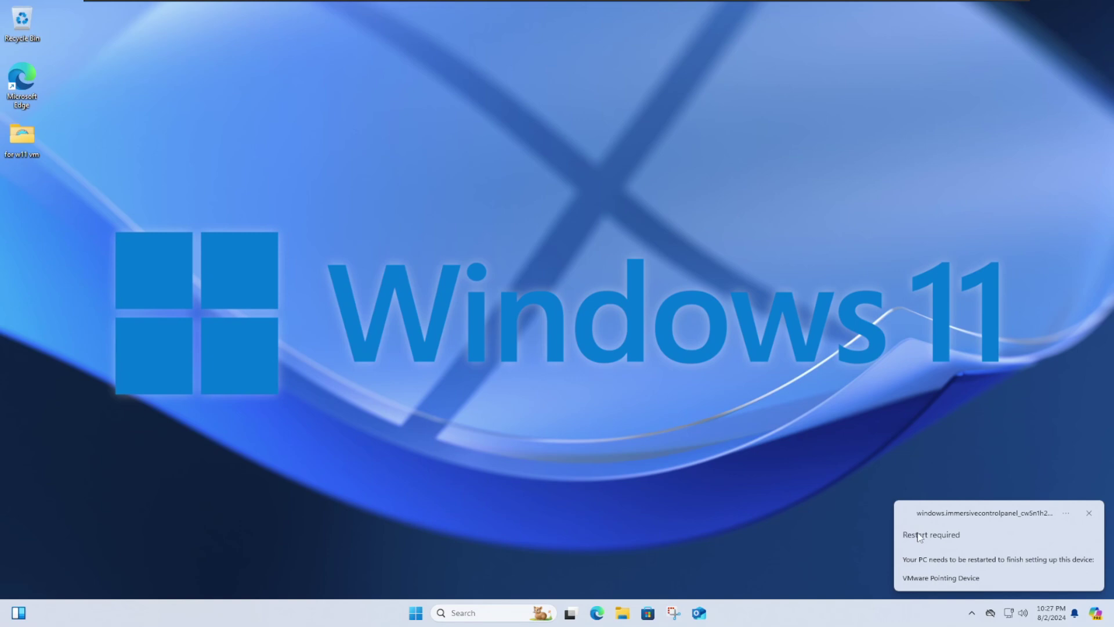
double_click(22, 138)
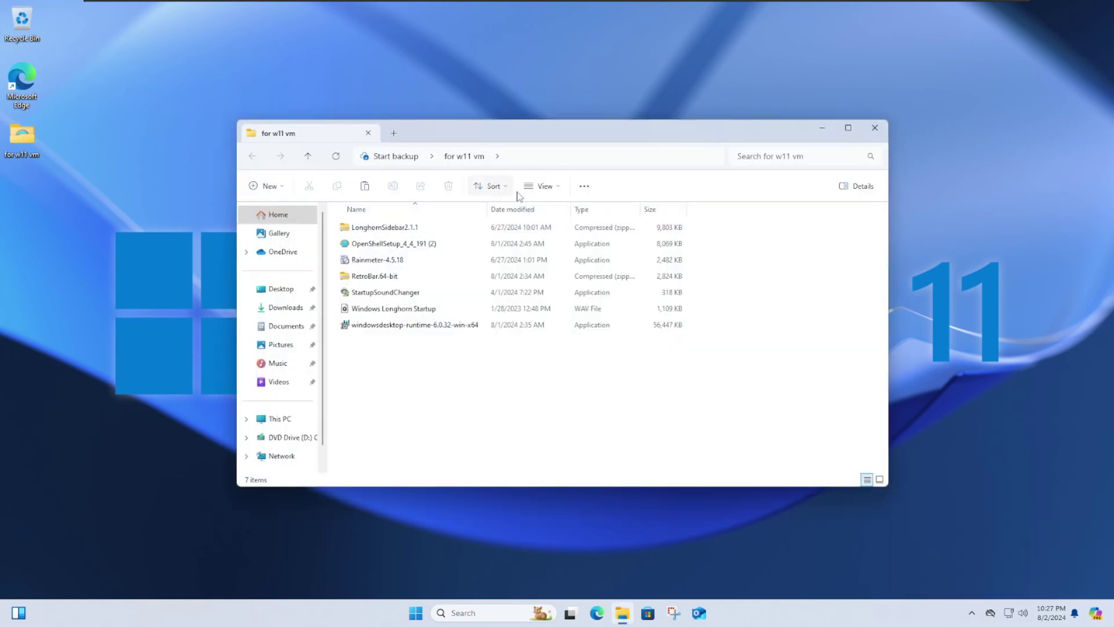
click(542, 185)
click(534, 231)
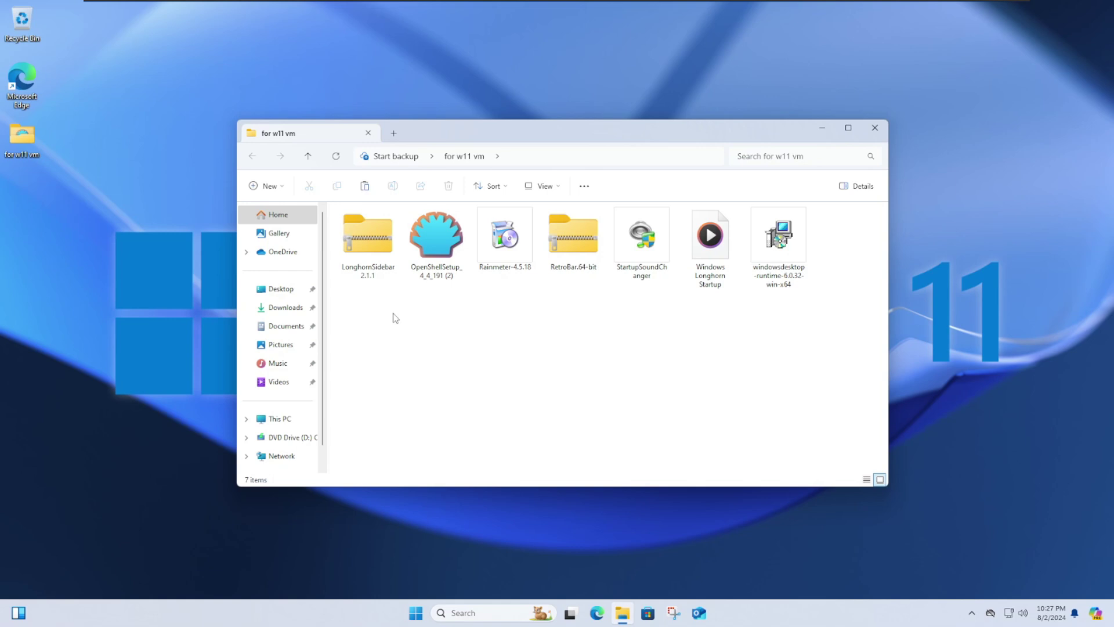
- Select the folder's files in turn, ending on the Windows Desktop Runtime installer
drag(368, 319, 346, 242)
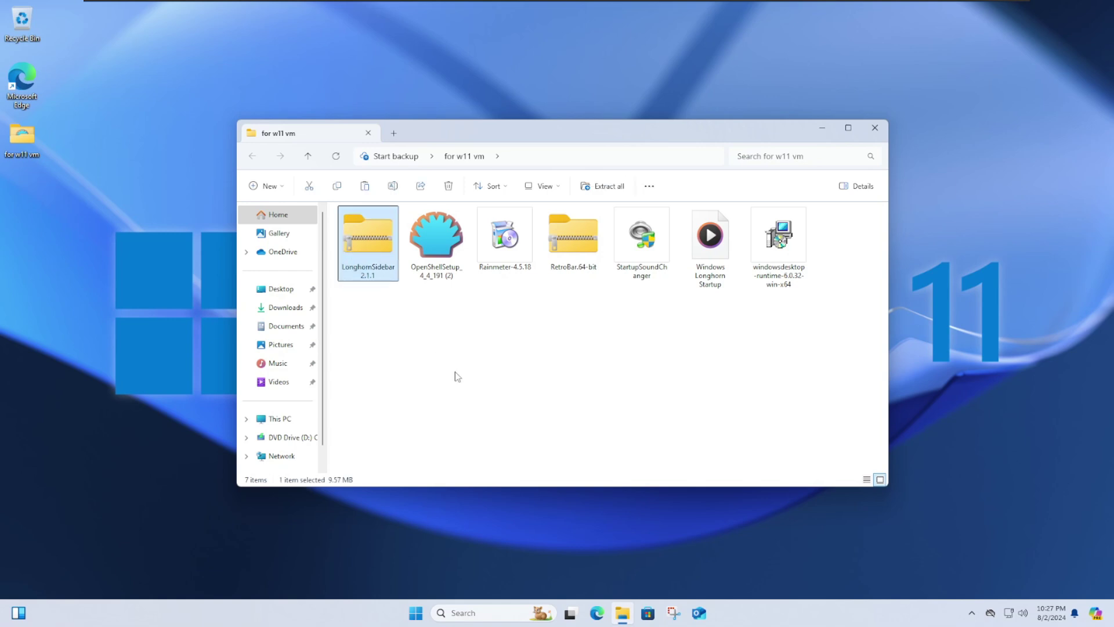
click(512, 373)
click(503, 238)
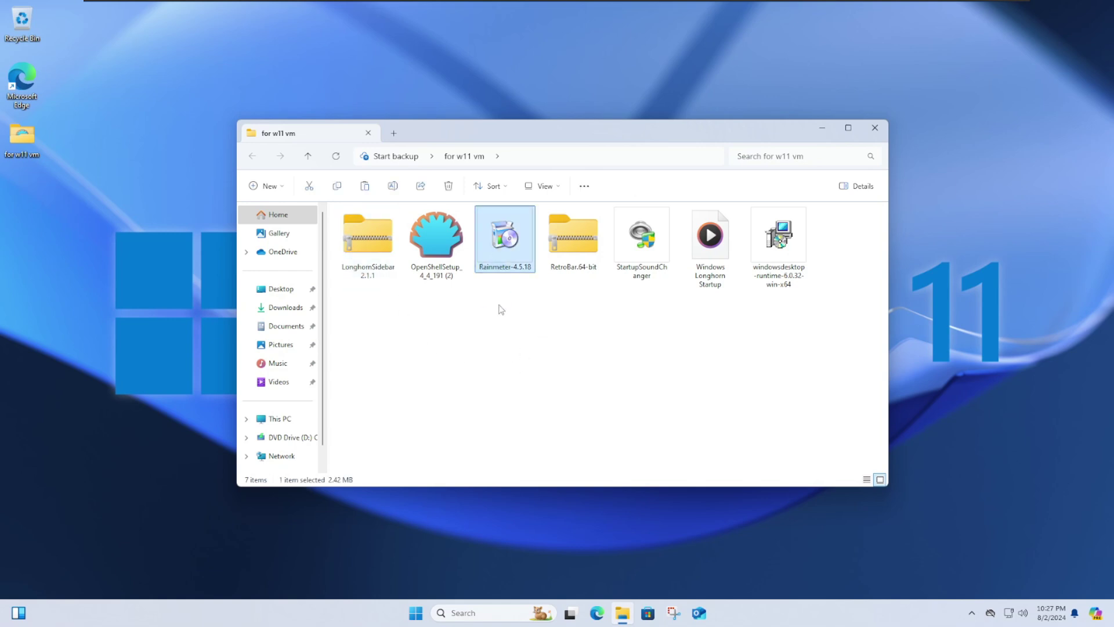
click(467, 339)
drag(421, 320, 456, 222)
drag(663, 318, 635, 316)
drag(721, 325, 678, 235)
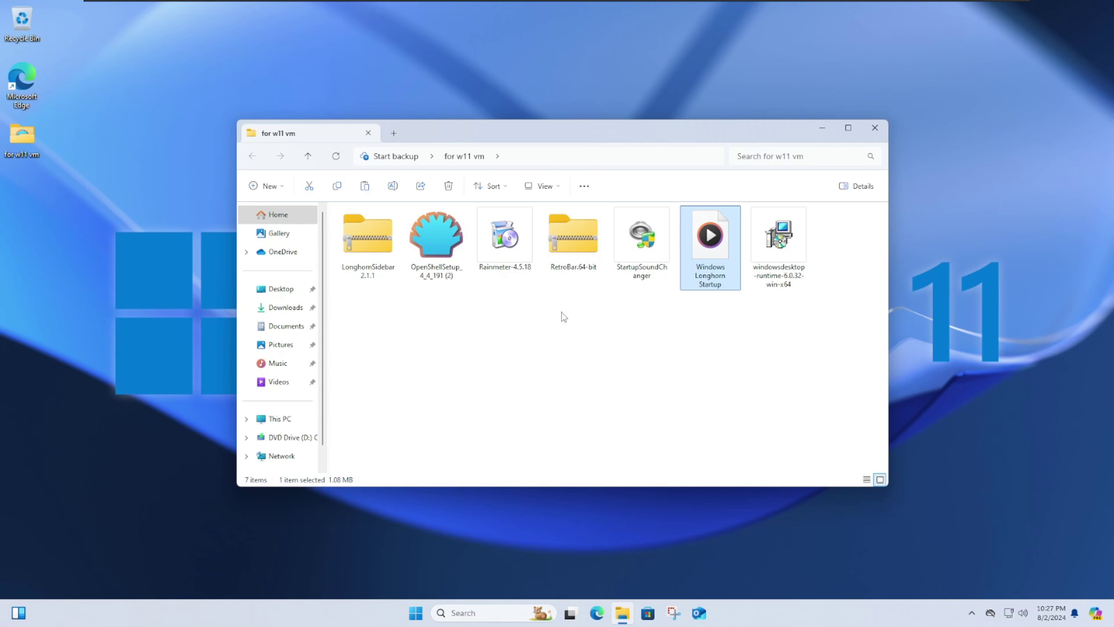
click(593, 268)
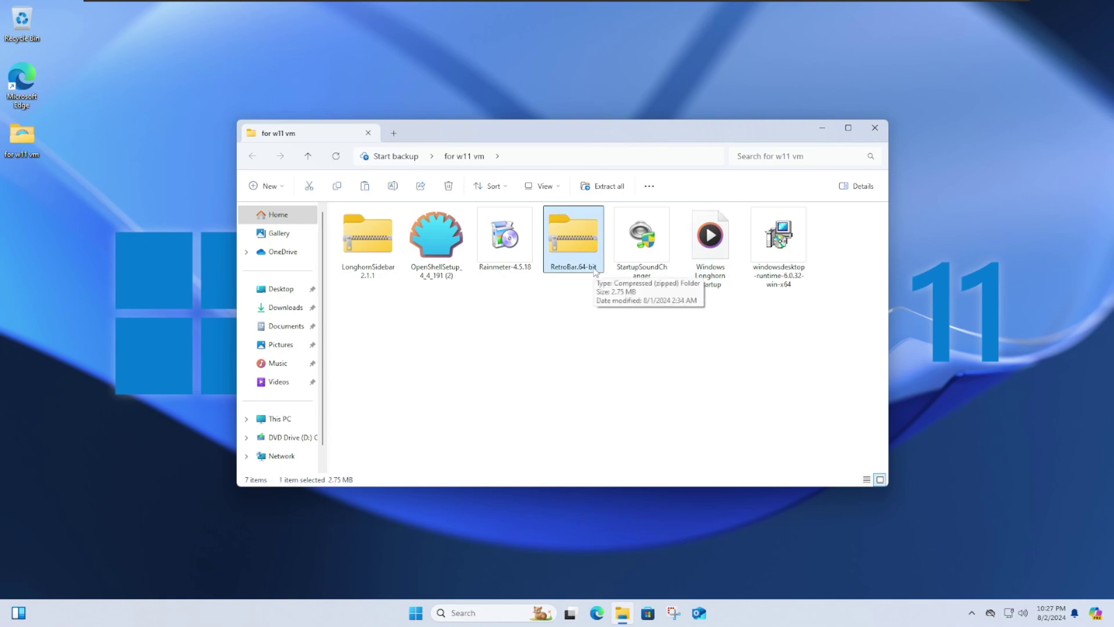
click(780, 245)
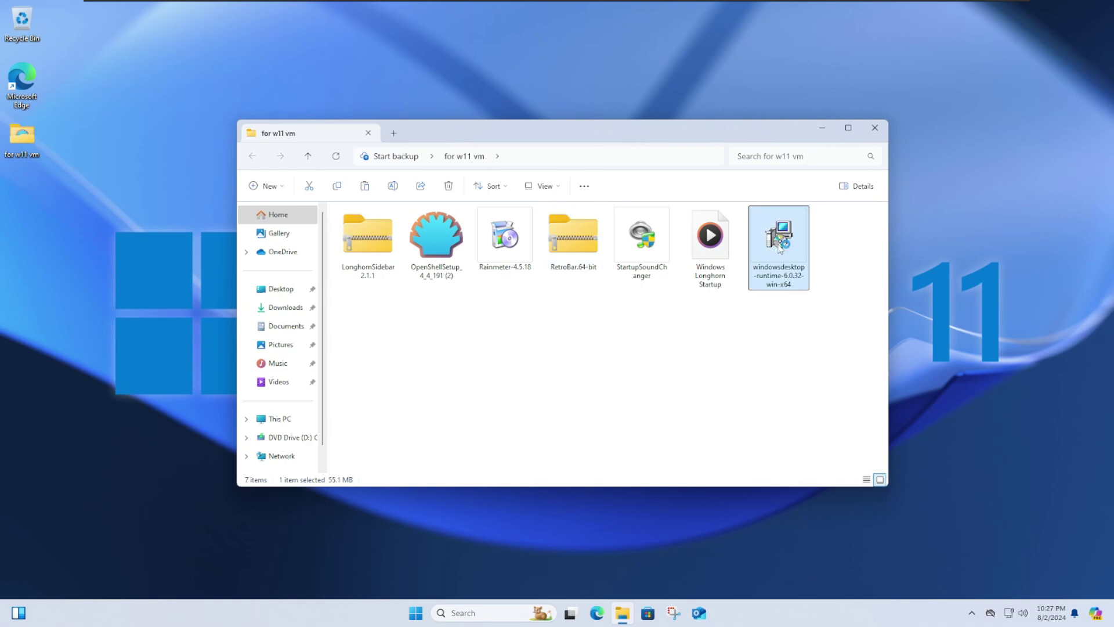
- Run the Windows Desktop Runtime 6.0.32 installer and return the VM to full screen
double_click(780, 245)
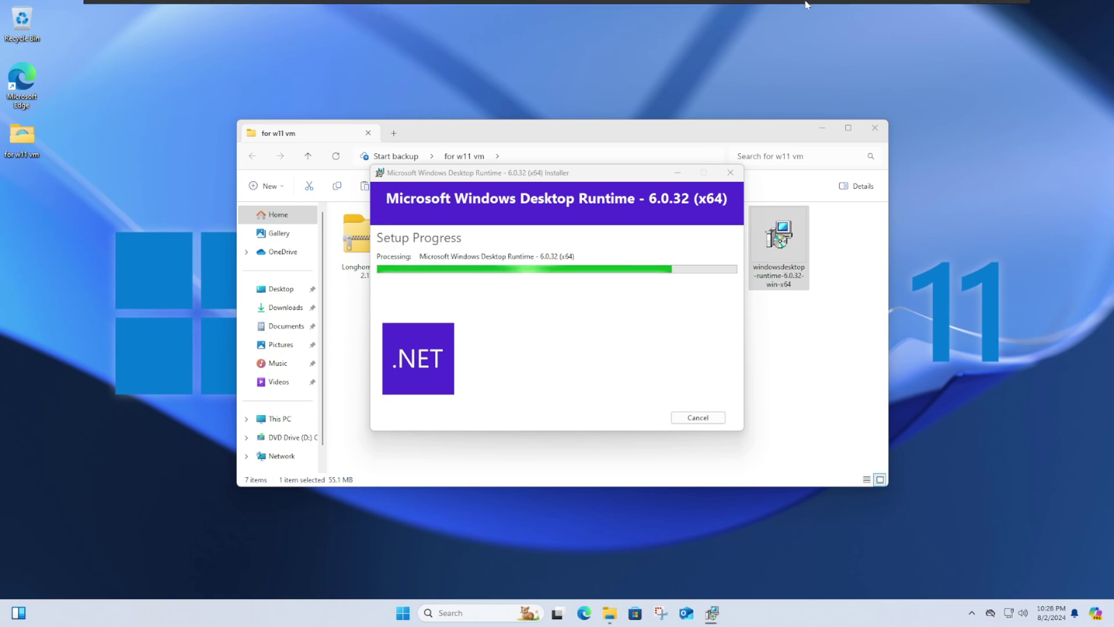
click(991, 11)
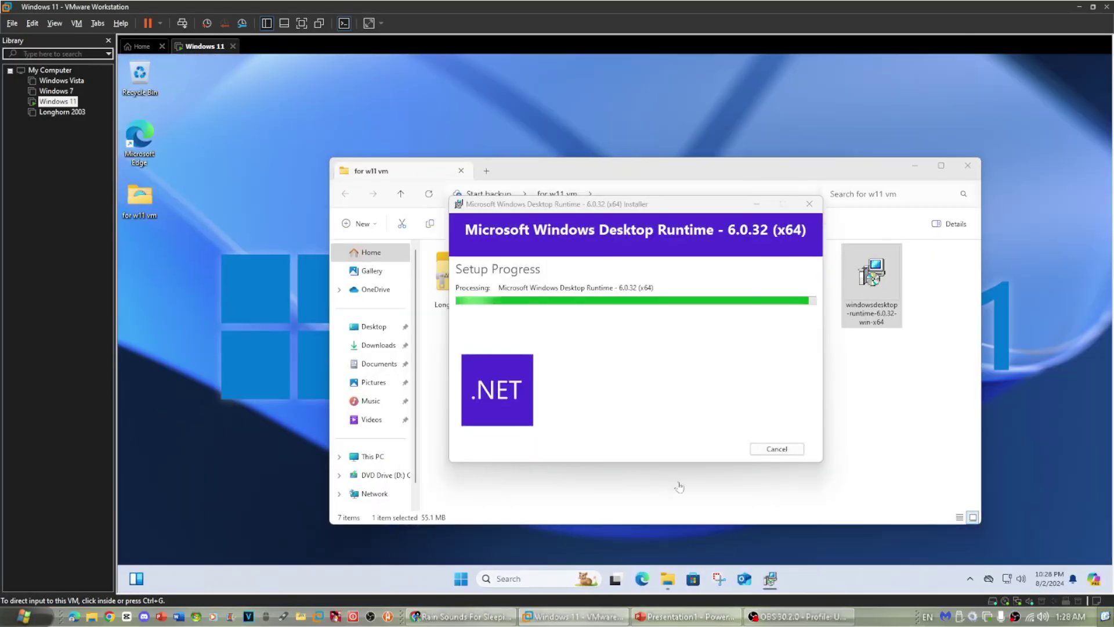
click(775, 619)
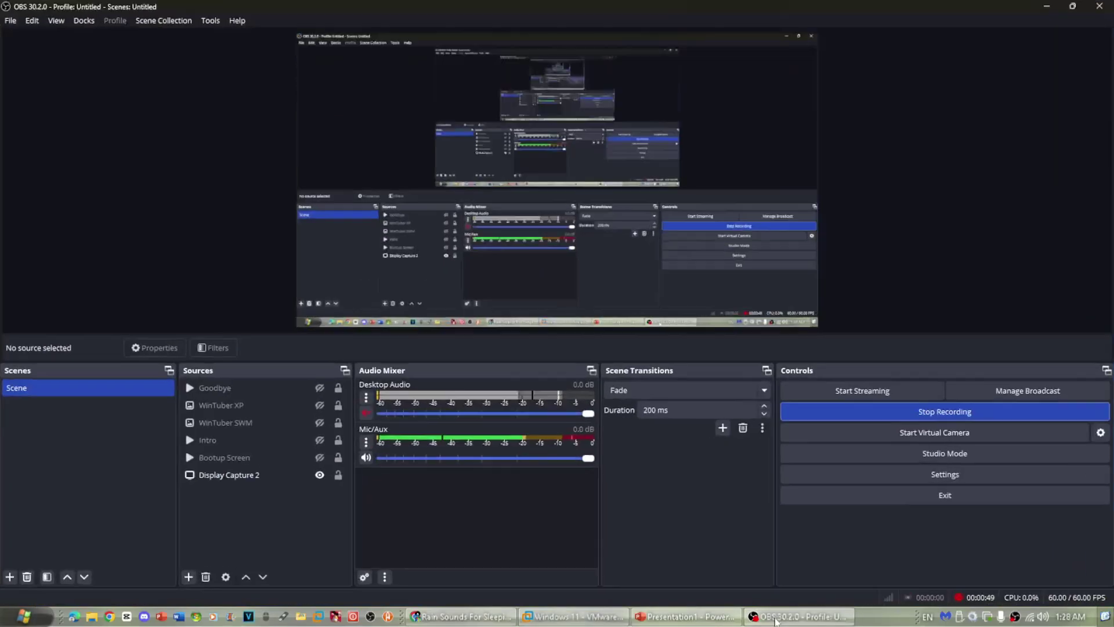
click(1047, 6)
click(61, 23)
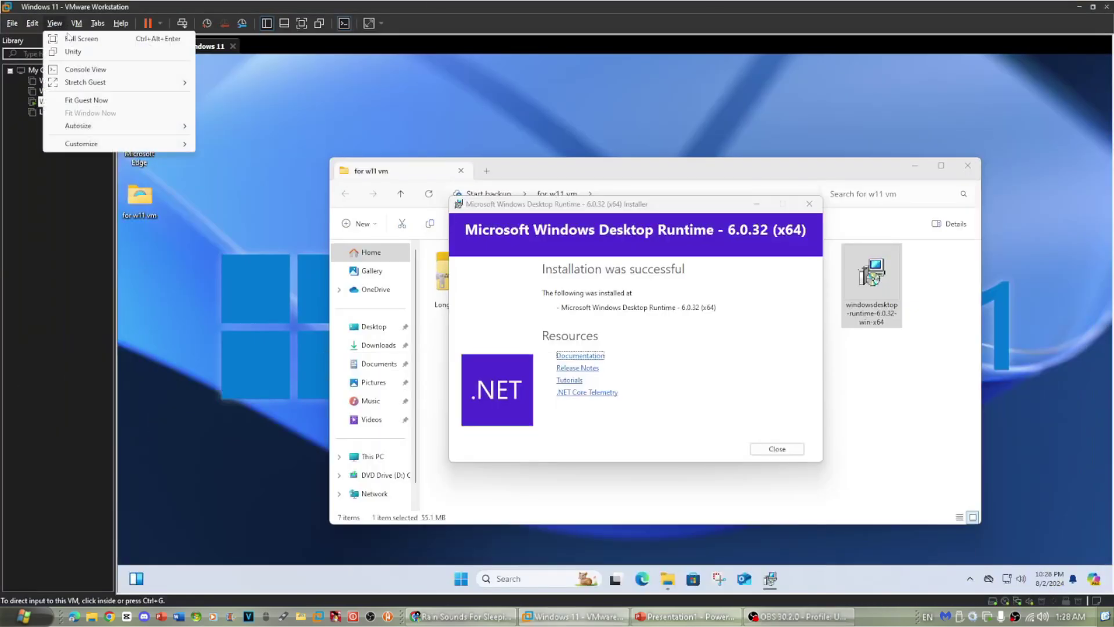
click(72, 38)
- Close the finished runtime installer and restart the VM from the Start menu
click(699, 418)
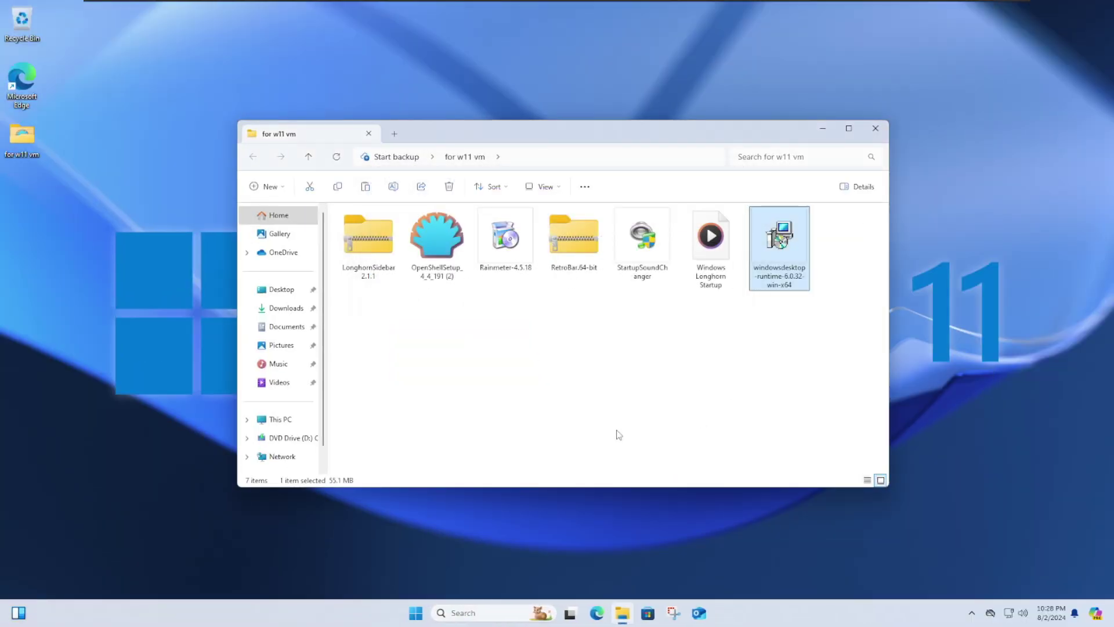
key(super)
click(700, 573)
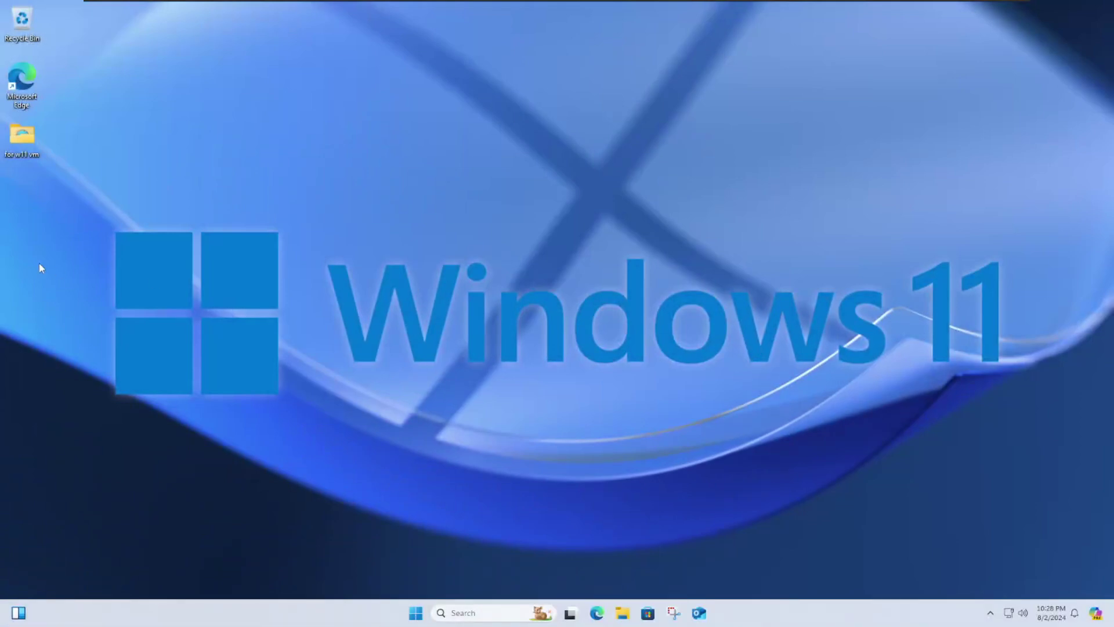
- Launch StartupSoundChanger as admin and choose to download and install .NET Framework 3.5
double_click(18, 137)
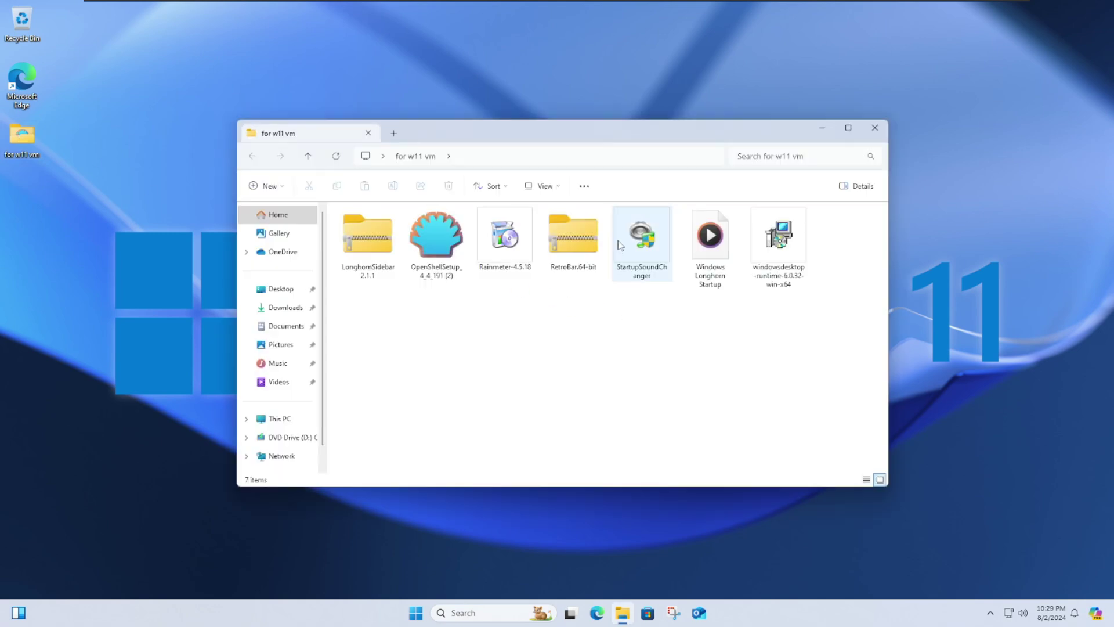
double_click(633, 236)
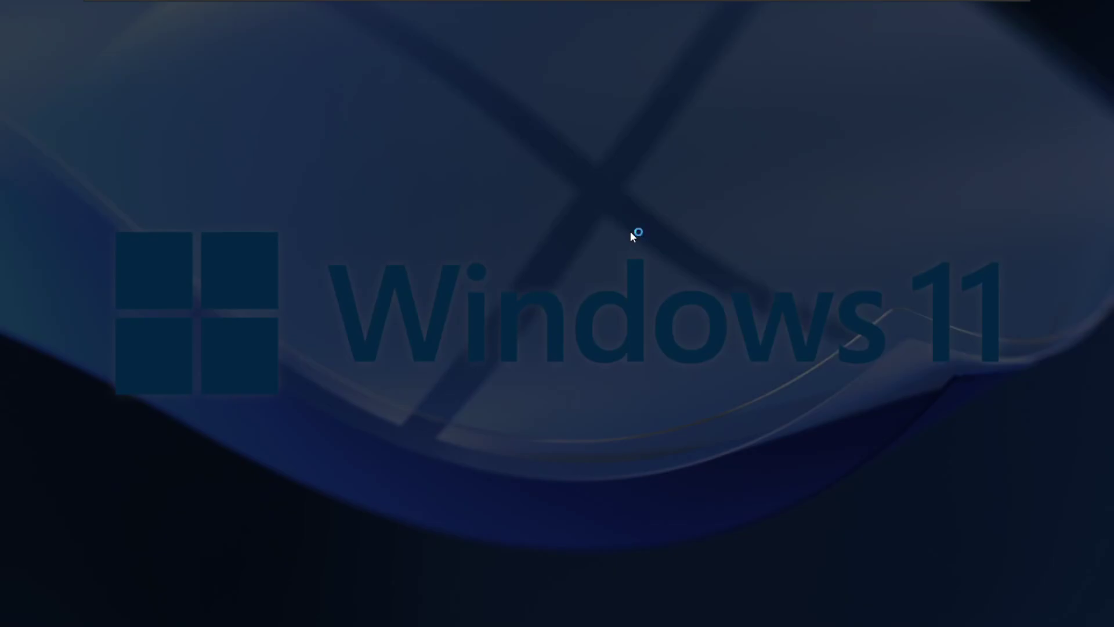
click(513, 411)
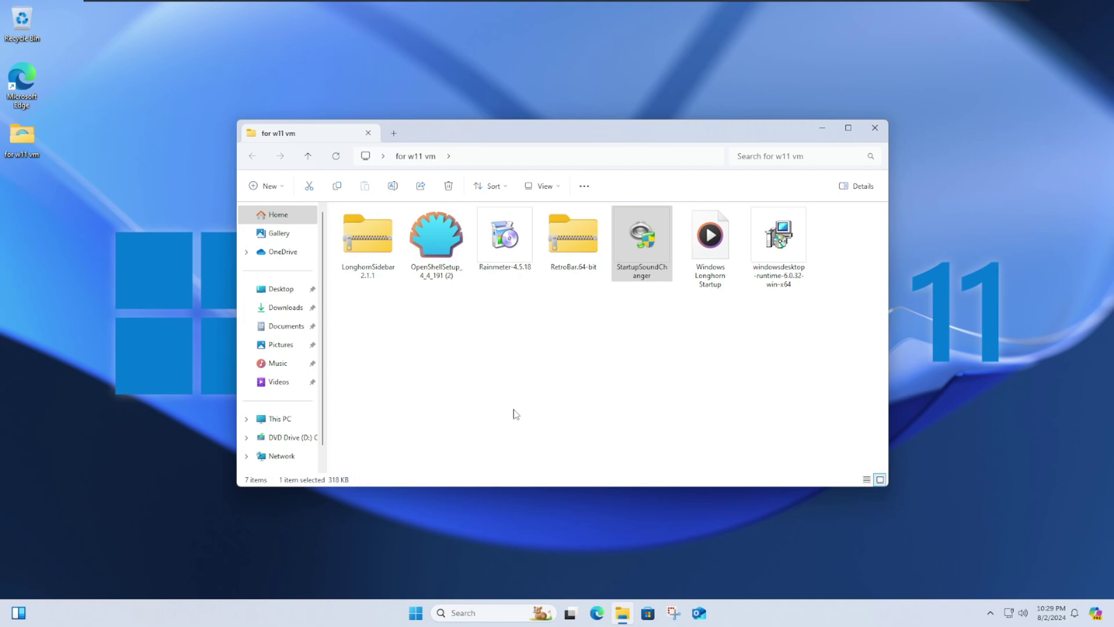
drag(506, 181, 377, 163)
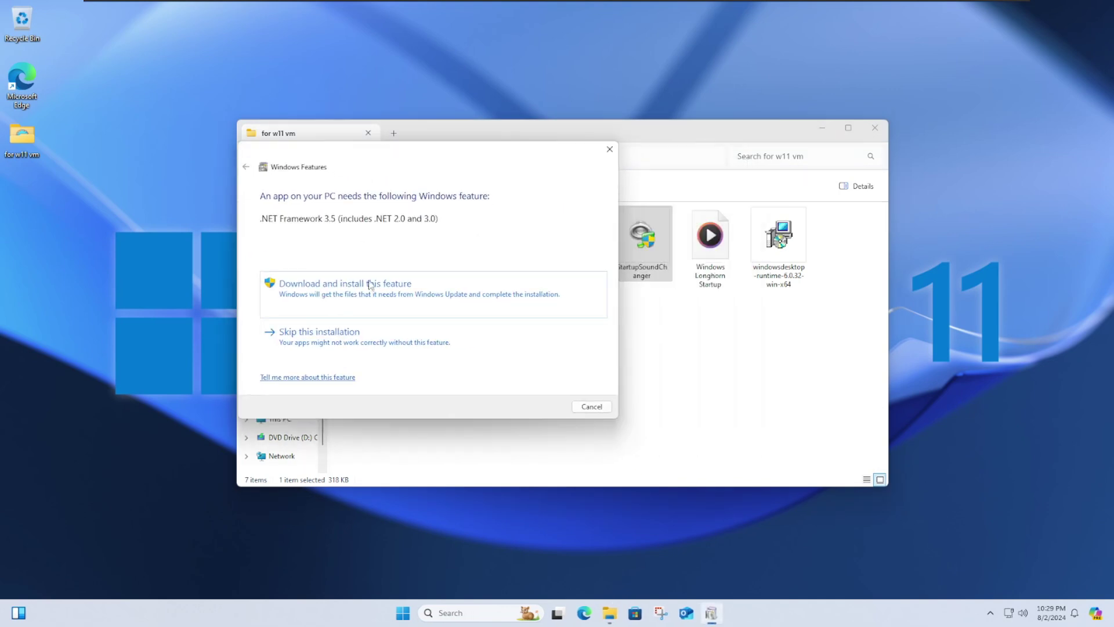
click(372, 298)
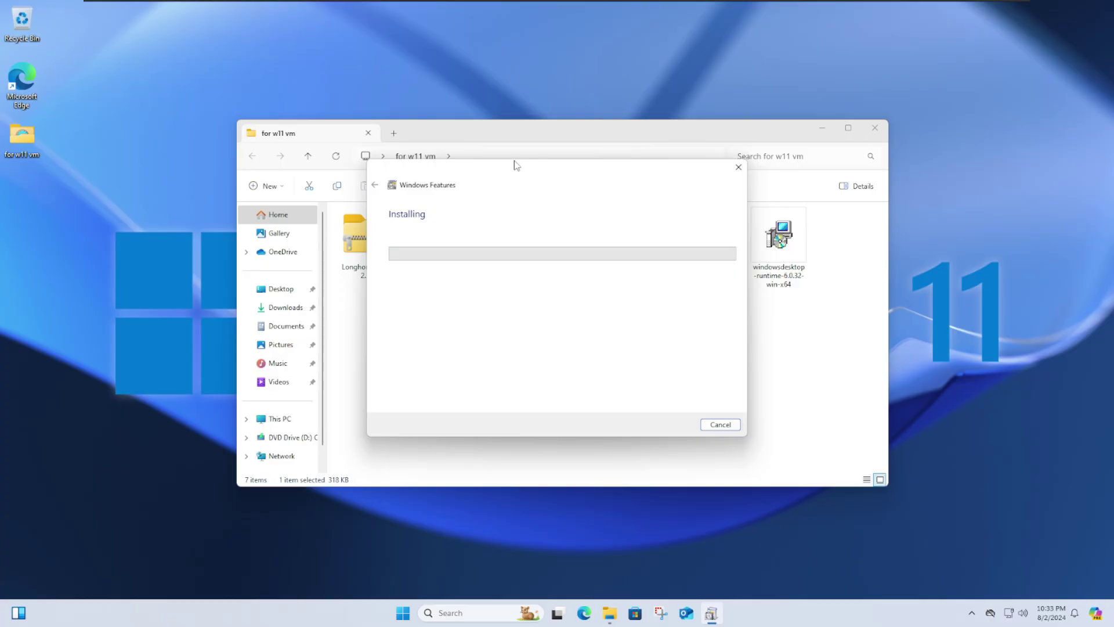
- Set the taskbar alignment to Left under Taskbar behaviors in Taskbar settings
right_click(777, 612)
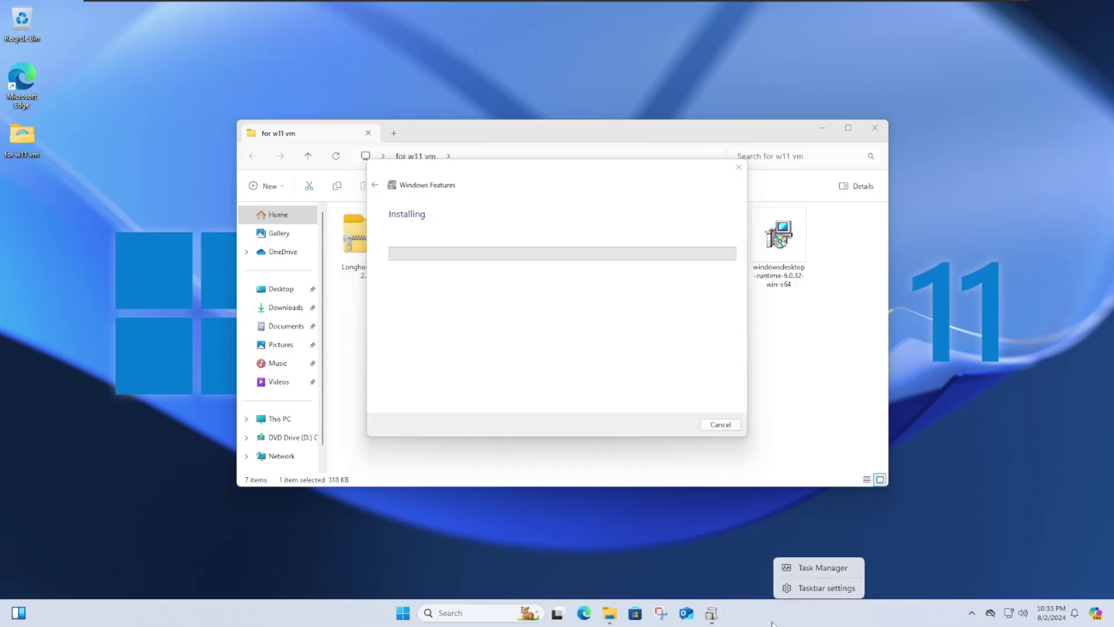
click(784, 585)
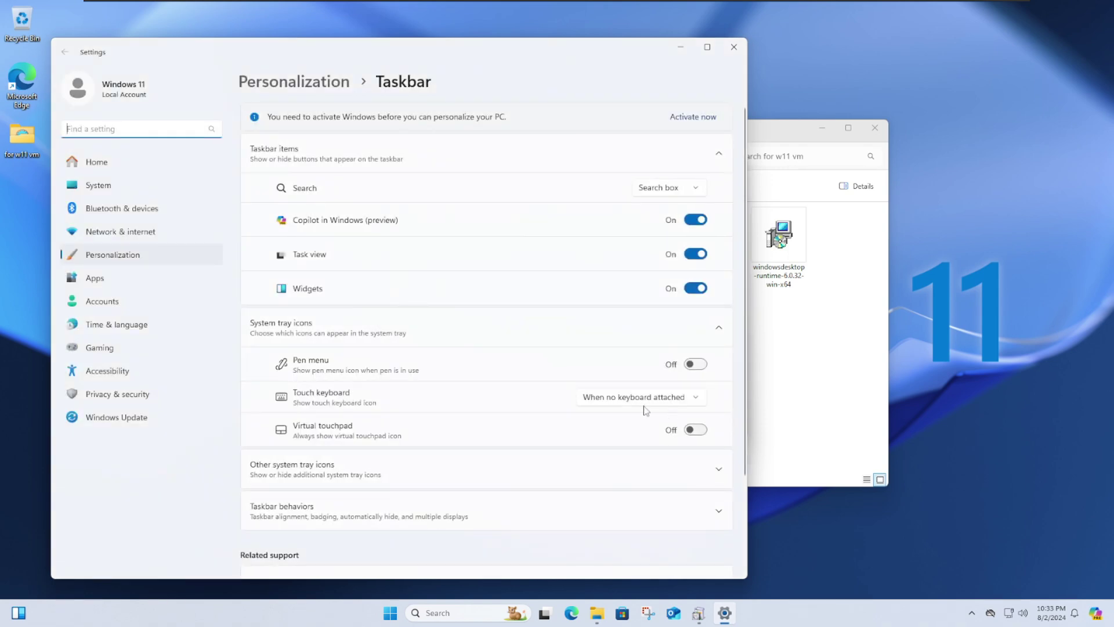
scroll(534, 415, down, 2)
click(426, 439)
scroll(565, 423, down, 5)
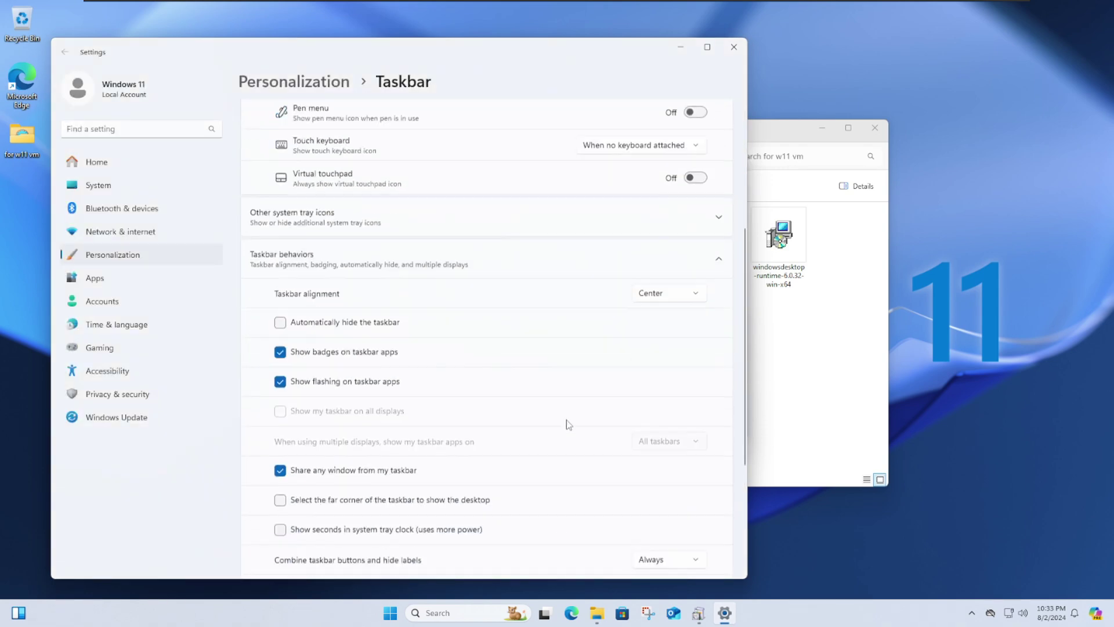
click(661, 259)
click(649, 236)
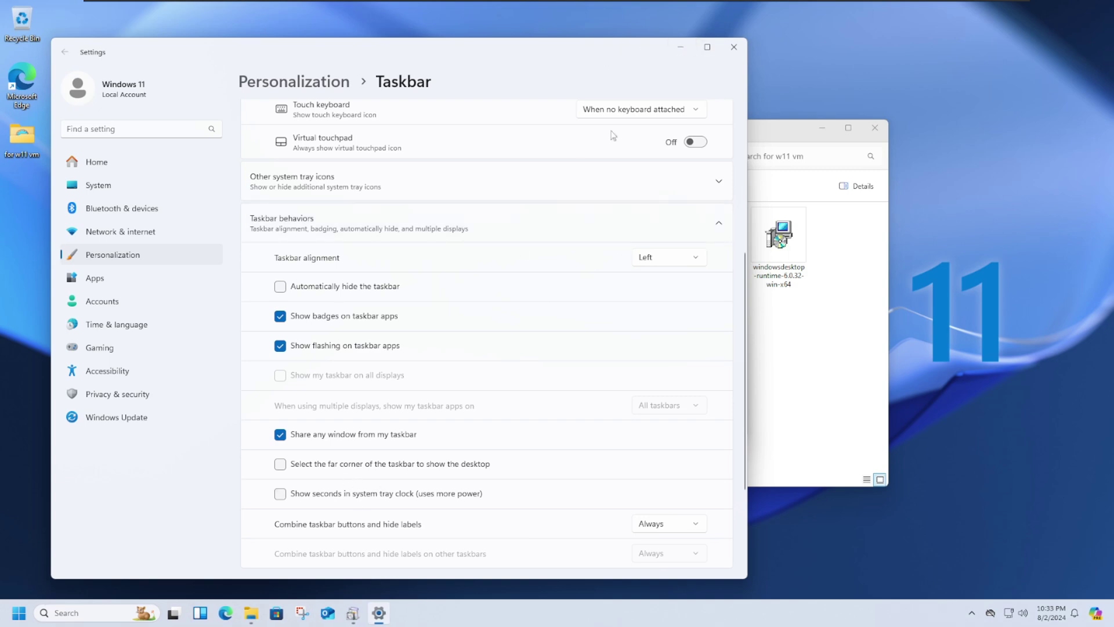
- Turn off Widgets and Copilot, then close Settings and the Windows Features dialog
scroll(577, 254, up, 6)
click(696, 290)
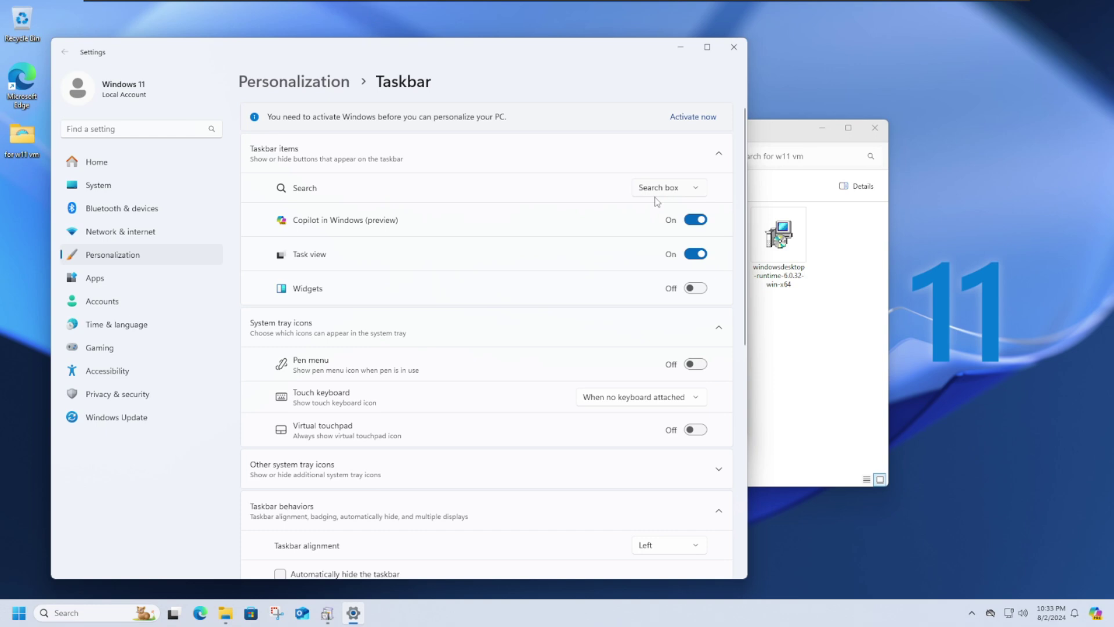
click(696, 219)
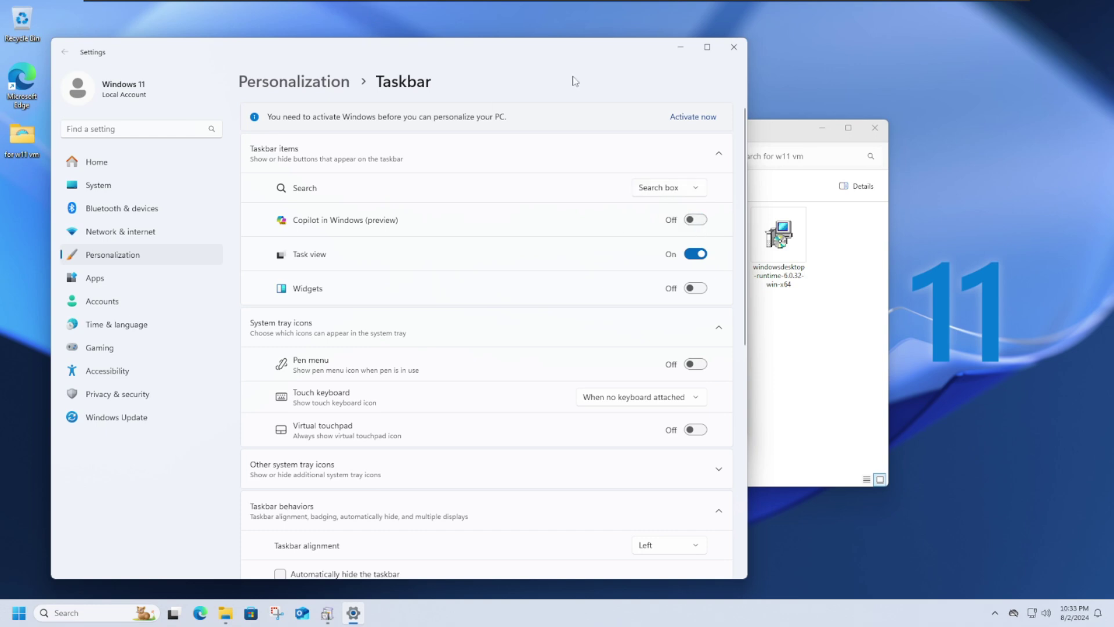
click(733, 47)
click(721, 428)
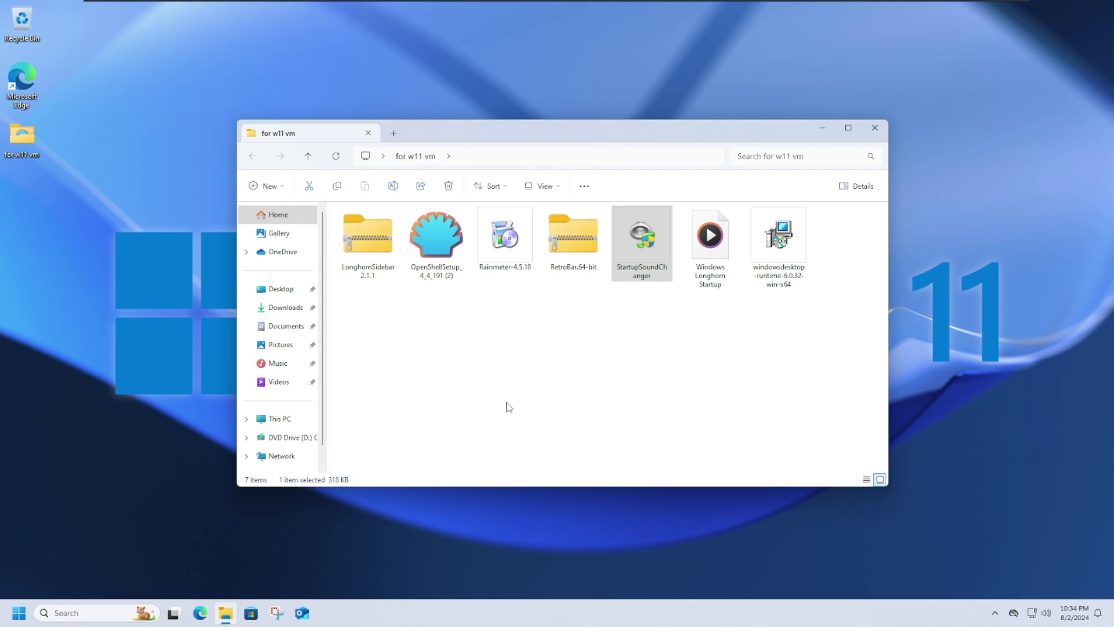
- Run StartupSoundChanger as admin, replace the startup sound with Windows Longhorn Startup.wav, and exit
click(645, 229)
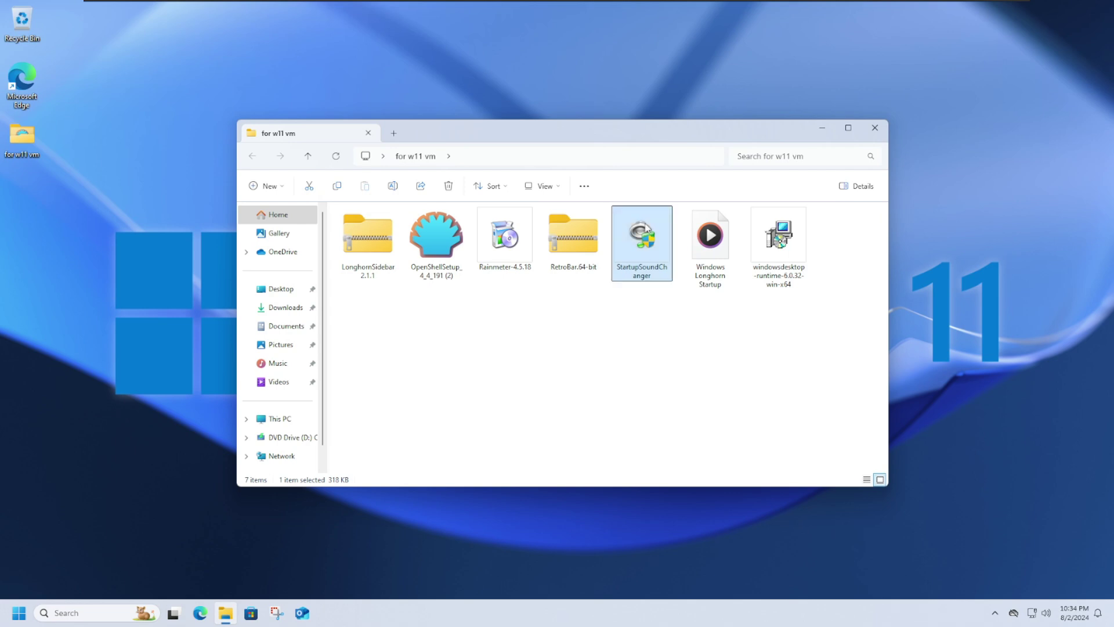
click(572, 341)
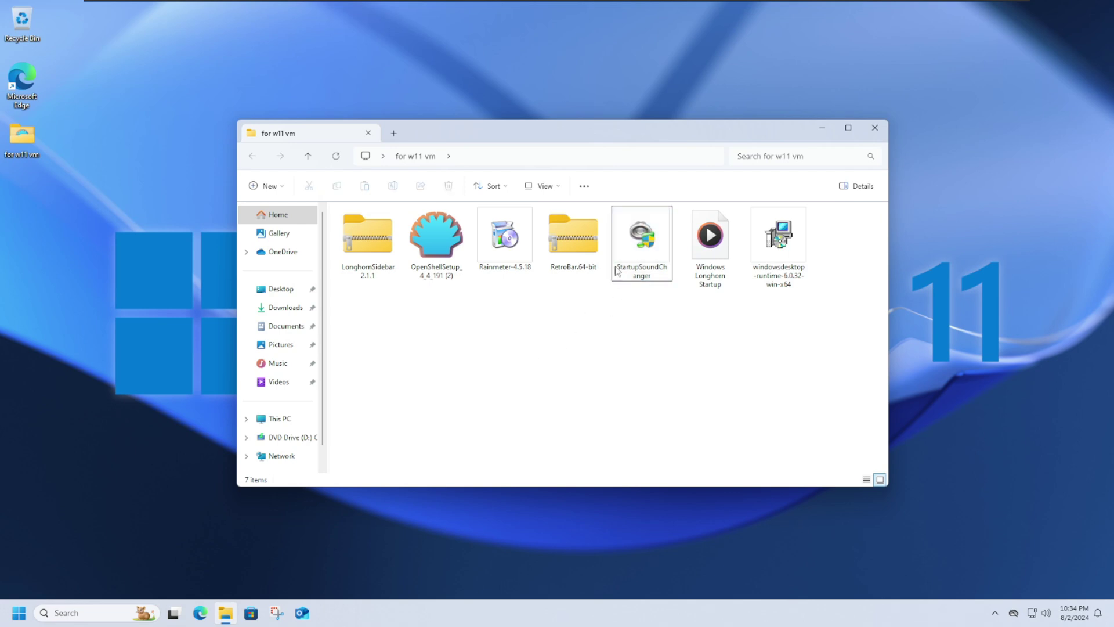
double_click(633, 253)
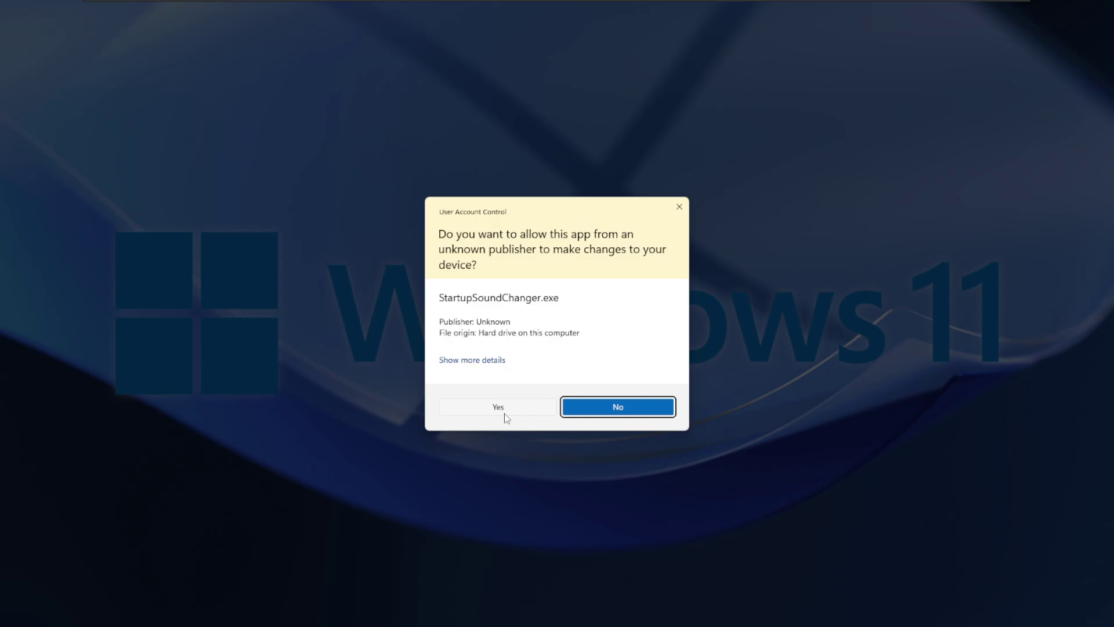
click(503, 410)
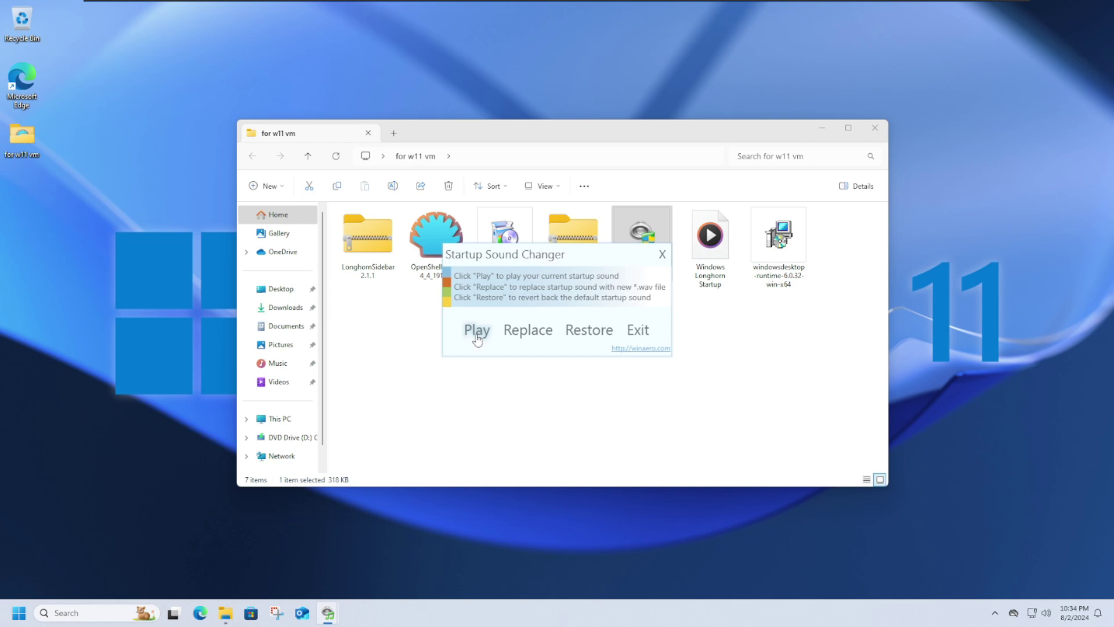
click(522, 330)
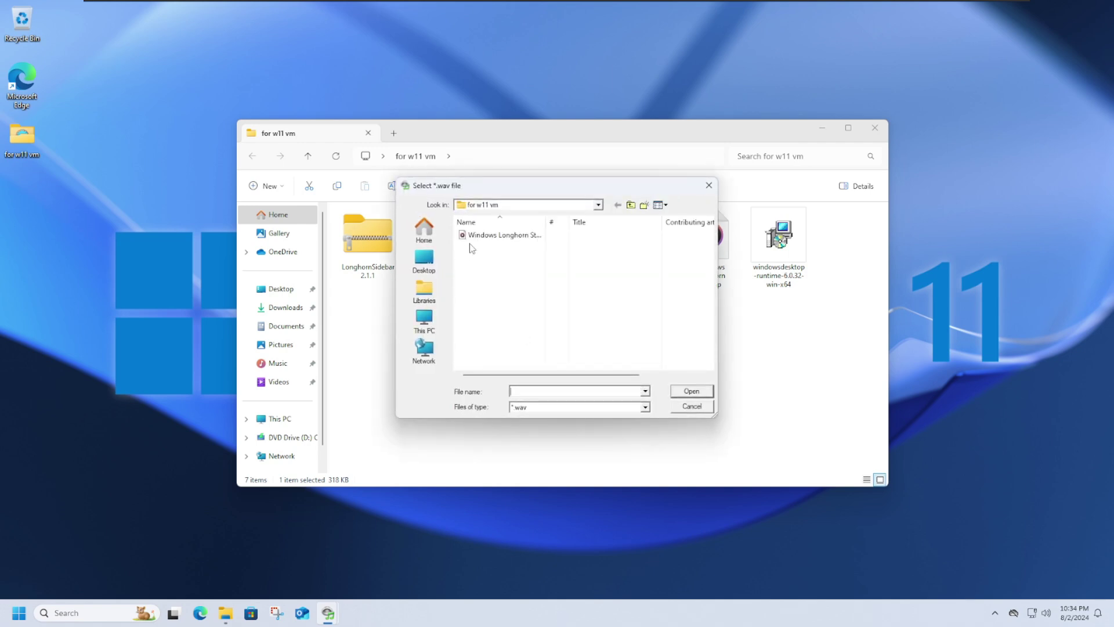
click(531, 236)
click(691, 391)
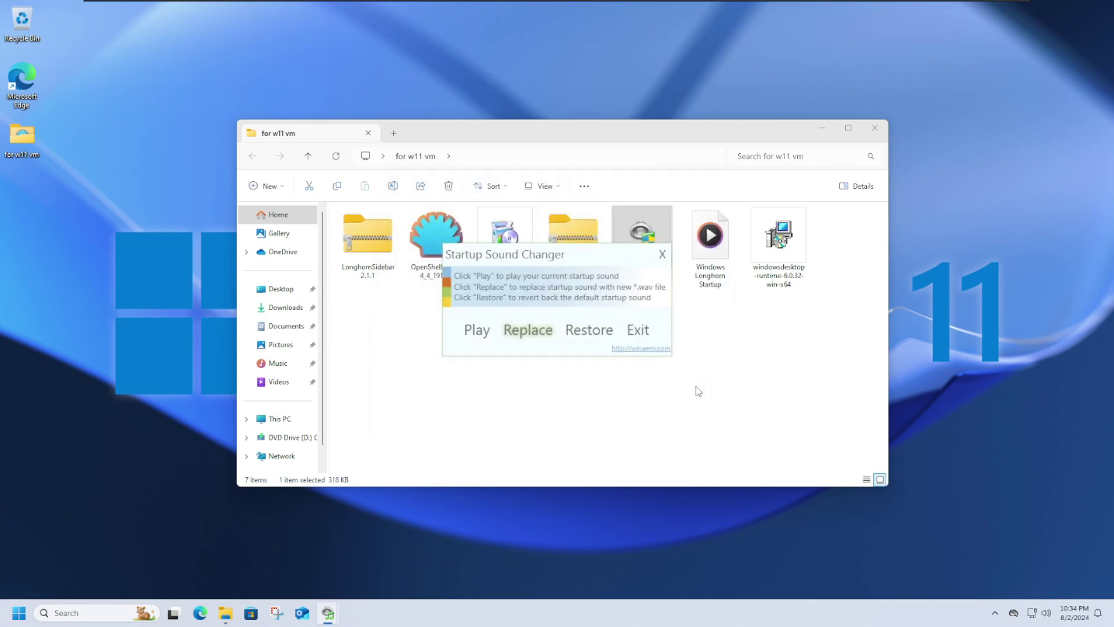
click(636, 330)
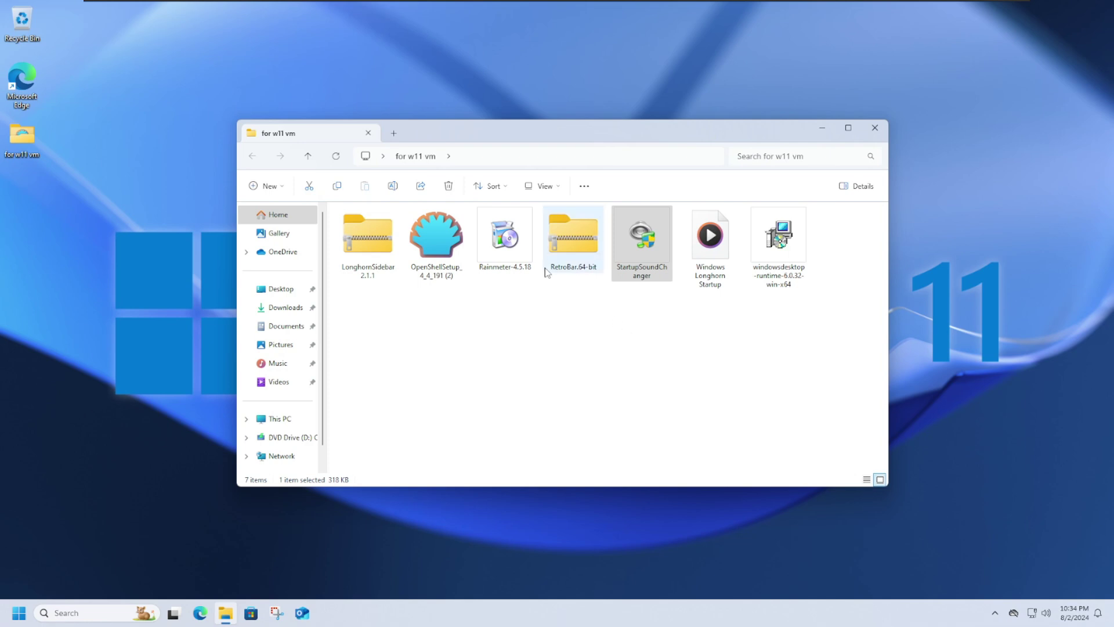
- Install Rainmeter 4.5.18 with the standard setup and finish with Run Rainmeter checked
double_click(523, 247)
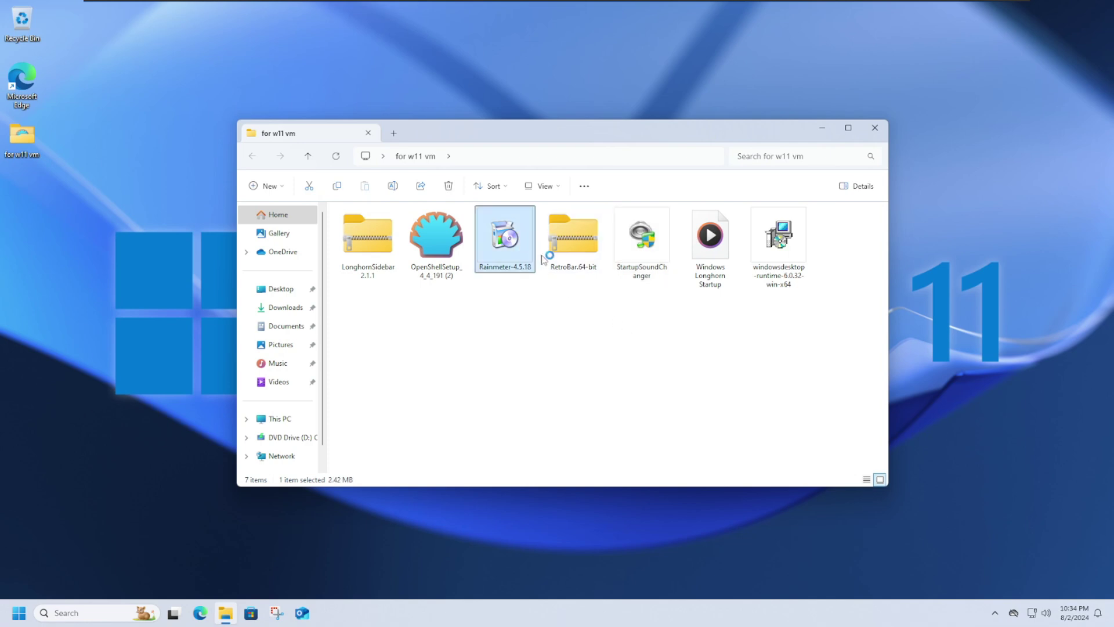
click(572, 335)
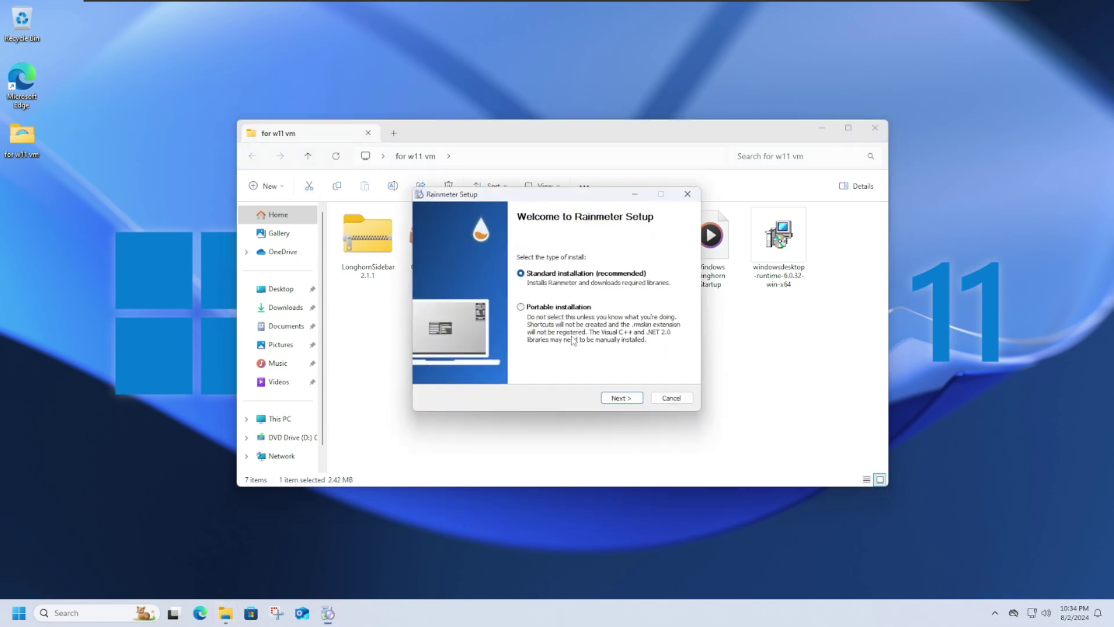
click(626, 397)
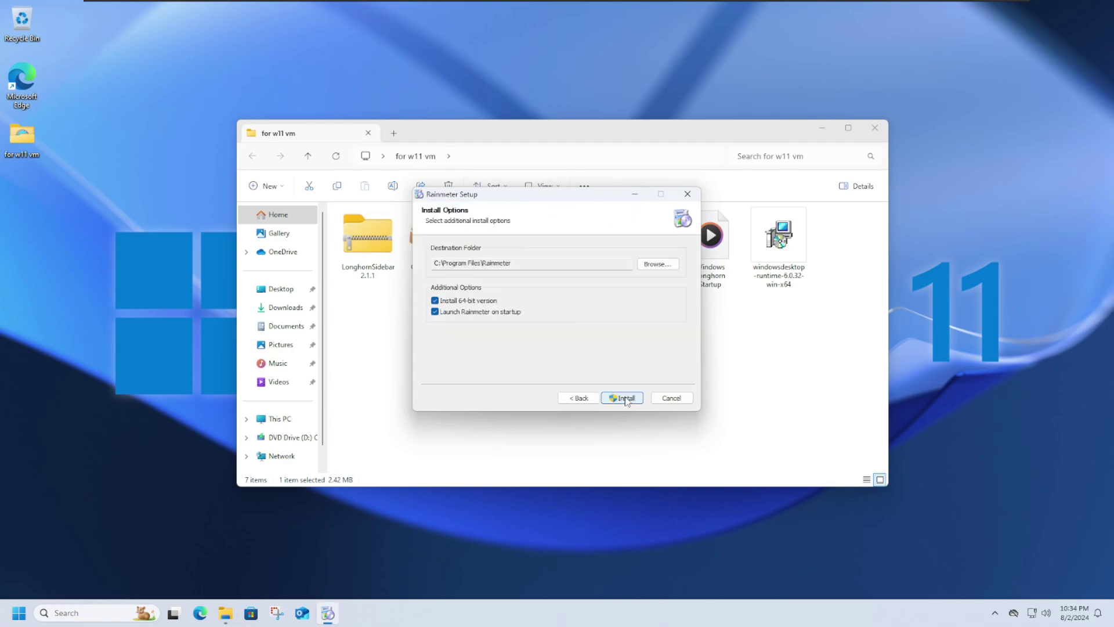
click(612, 399)
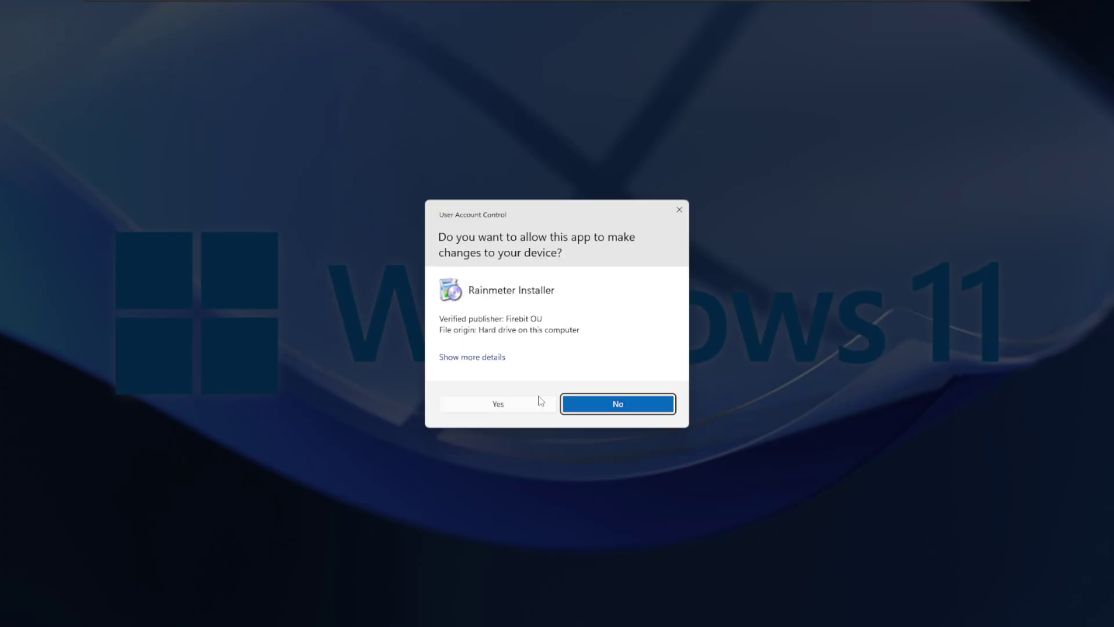
click(505, 405)
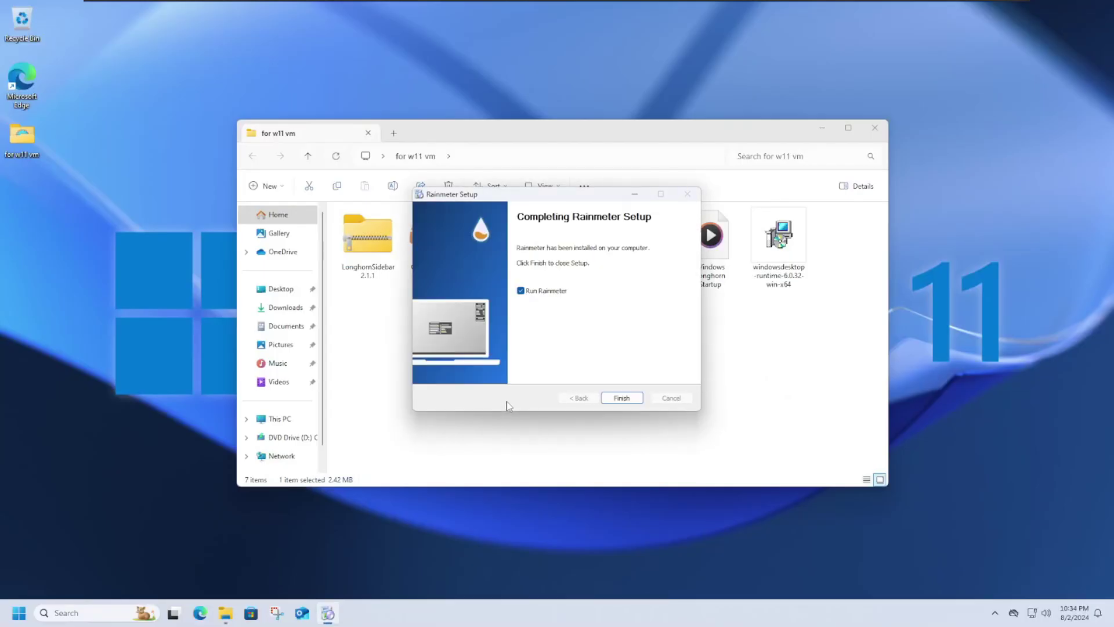
click(620, 400)
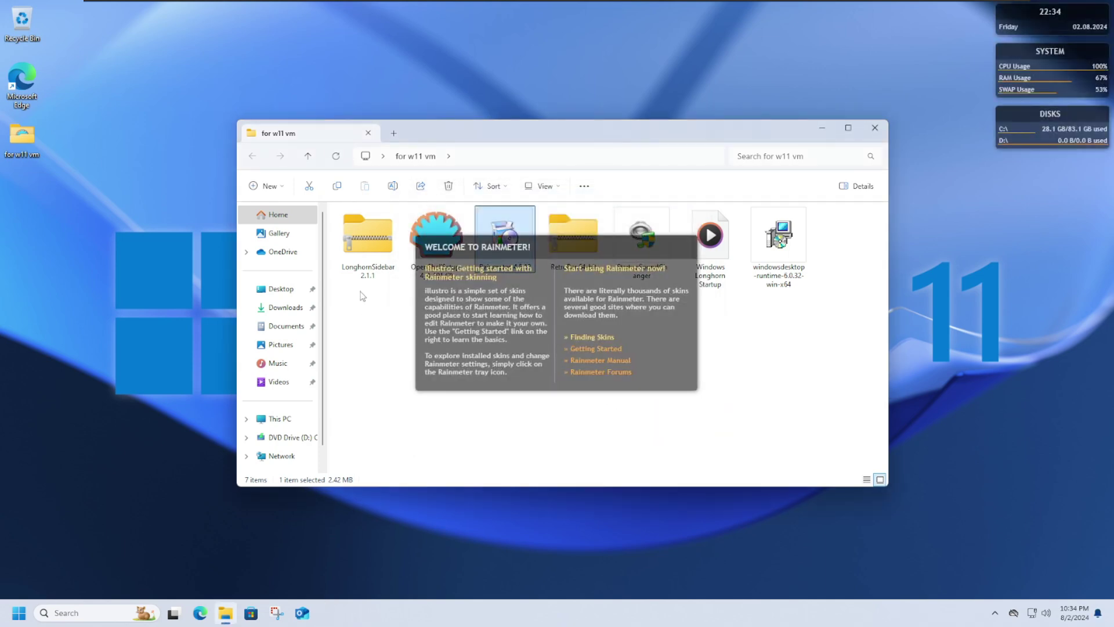
- Extract LonghornSidebar2.1.1.zip and open the LonghornSidebar .rmskin package
drag(444, 129, 328, 49)
click(249, 169)
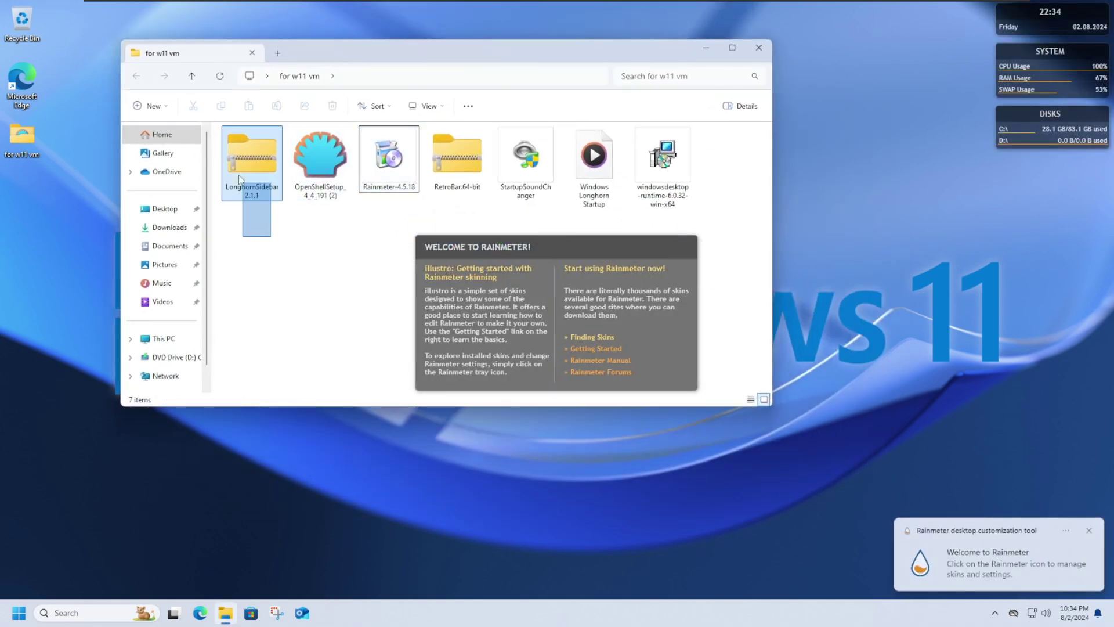
click(471, 108)
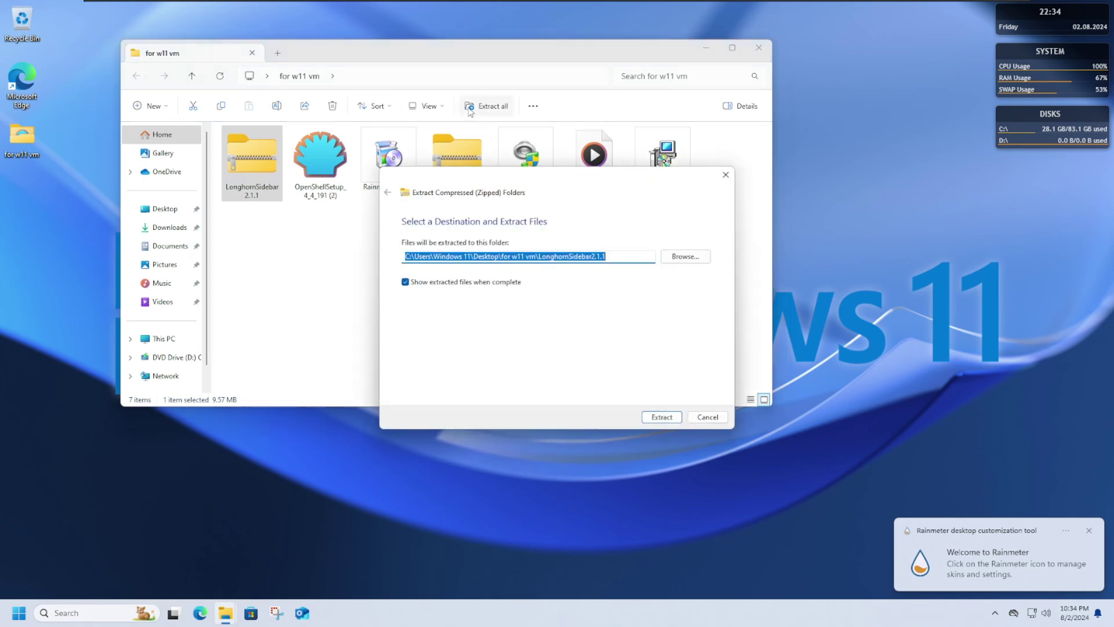
click(660, 417)
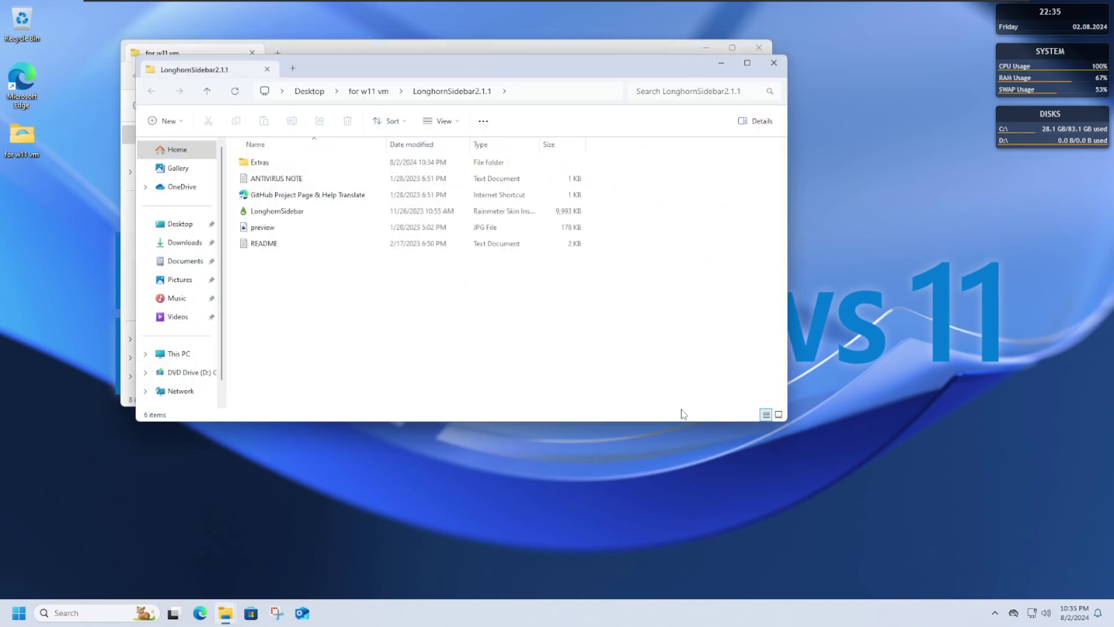
double_click(263, 215)
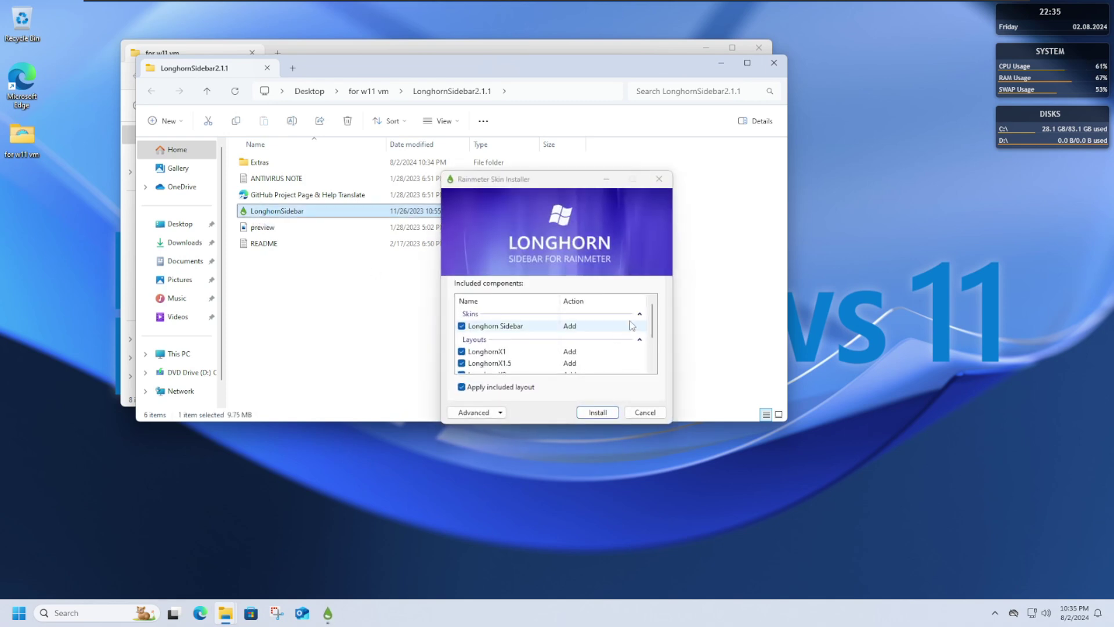
- Install the Longhorn Sidebar skin and close the LonghornSidebar2.1.1 folder window
click(603, 413)
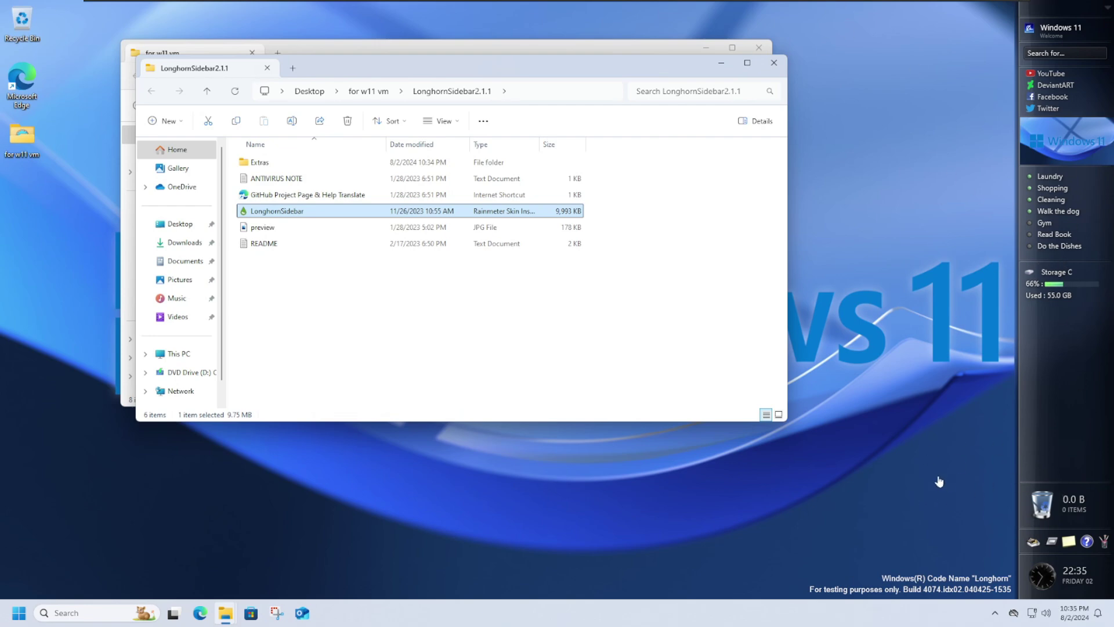
click(772, 64)
- Apply the grass wallpaper from the sidebar's welcome panel, then close the welcome and tips panels
click(416, 286)
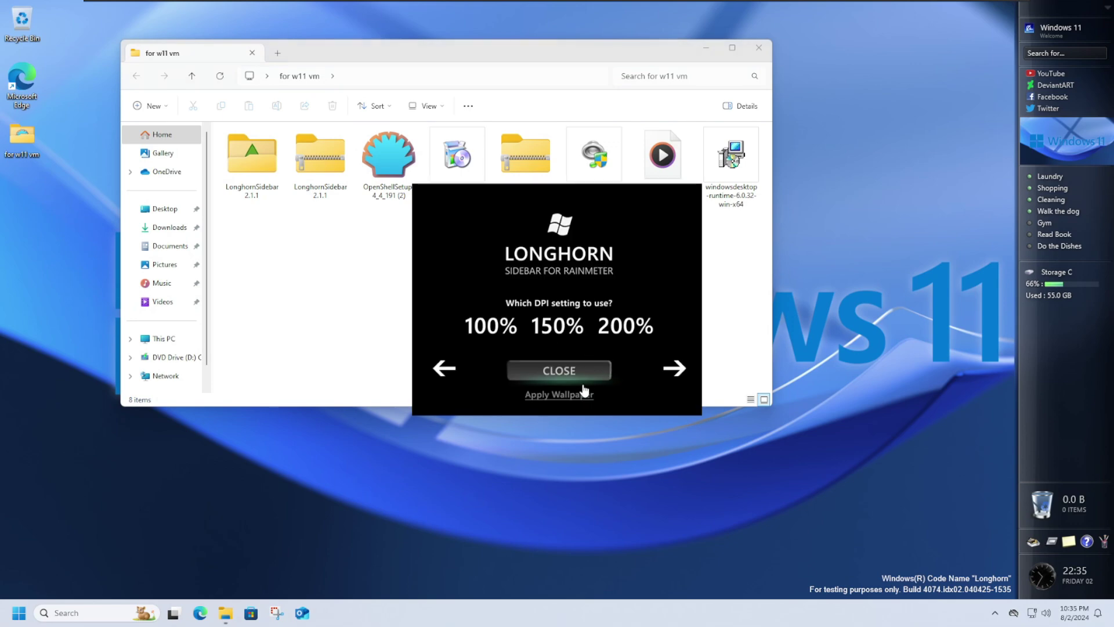
click(577, 396)
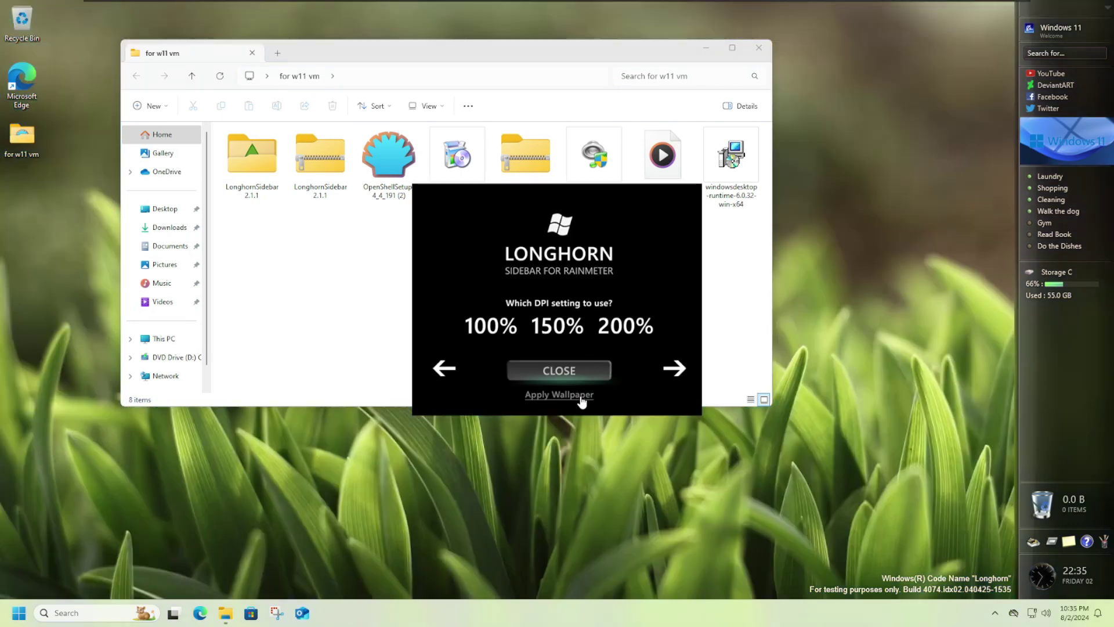
click(560, 373)
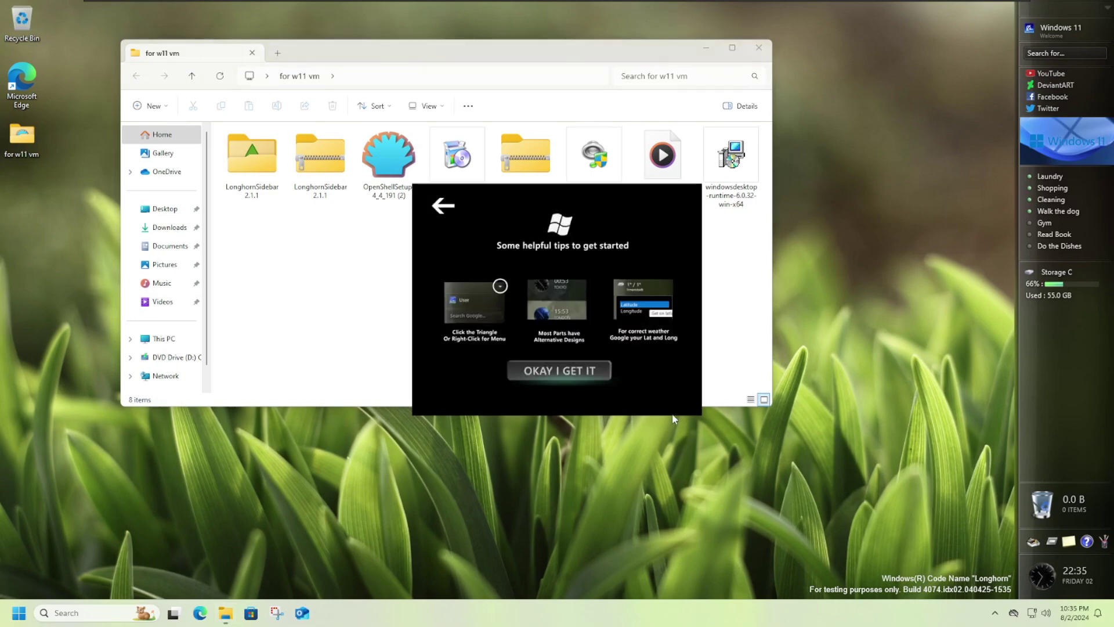
click(534, 370)
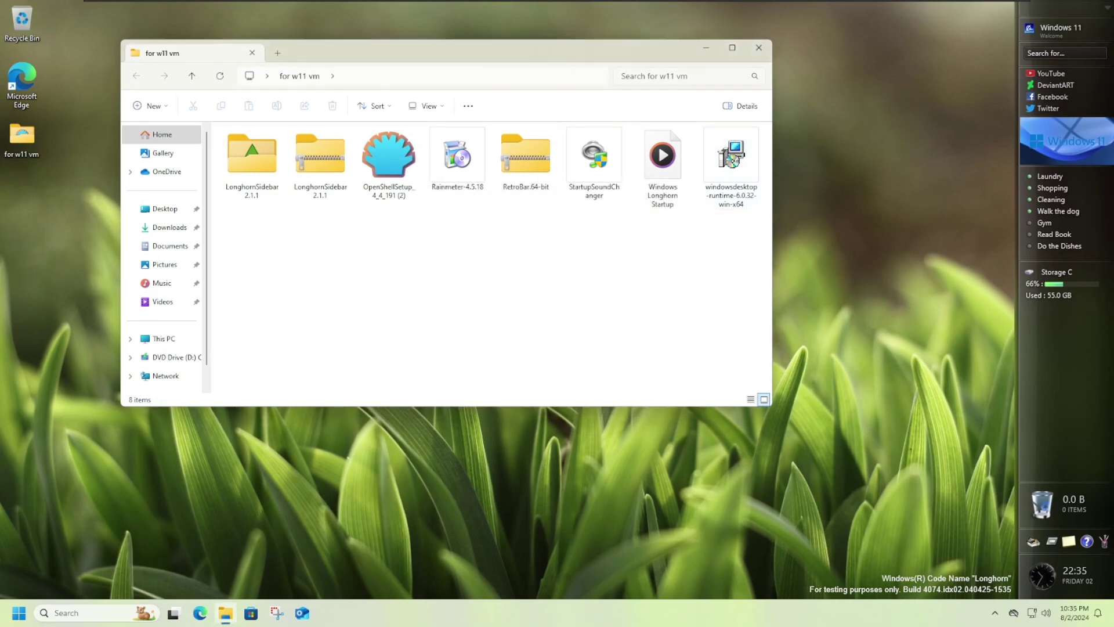
drag(616, 54, 655, 107)
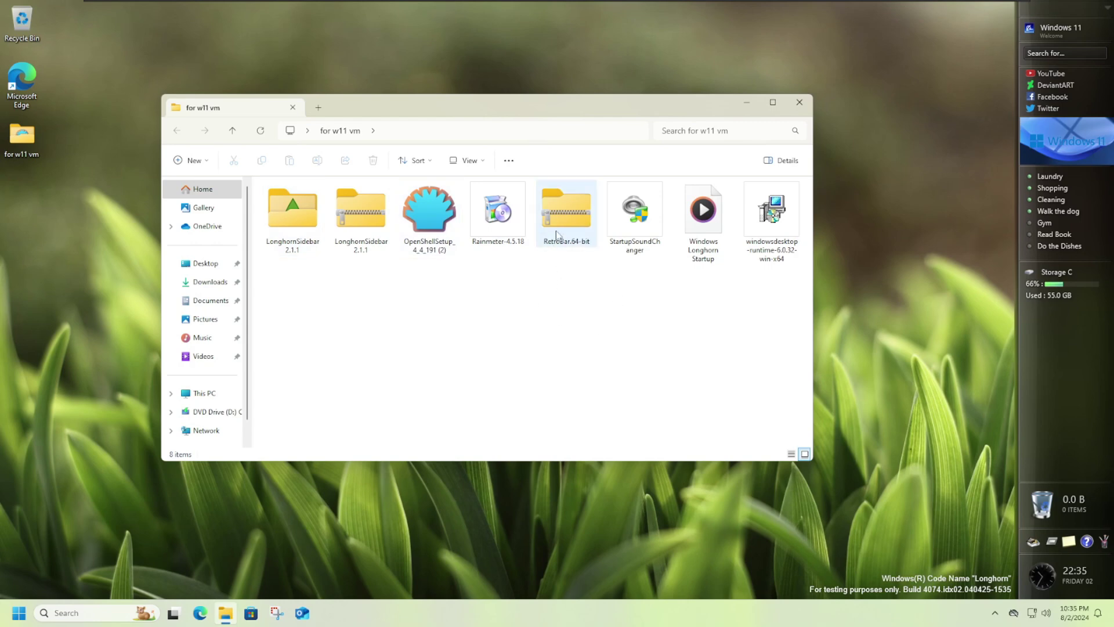
- Extract RetroBar.64-bit.zip and launch RetroBar.exe to get the classic taskbar
click(546, 210)
click(527, 161)
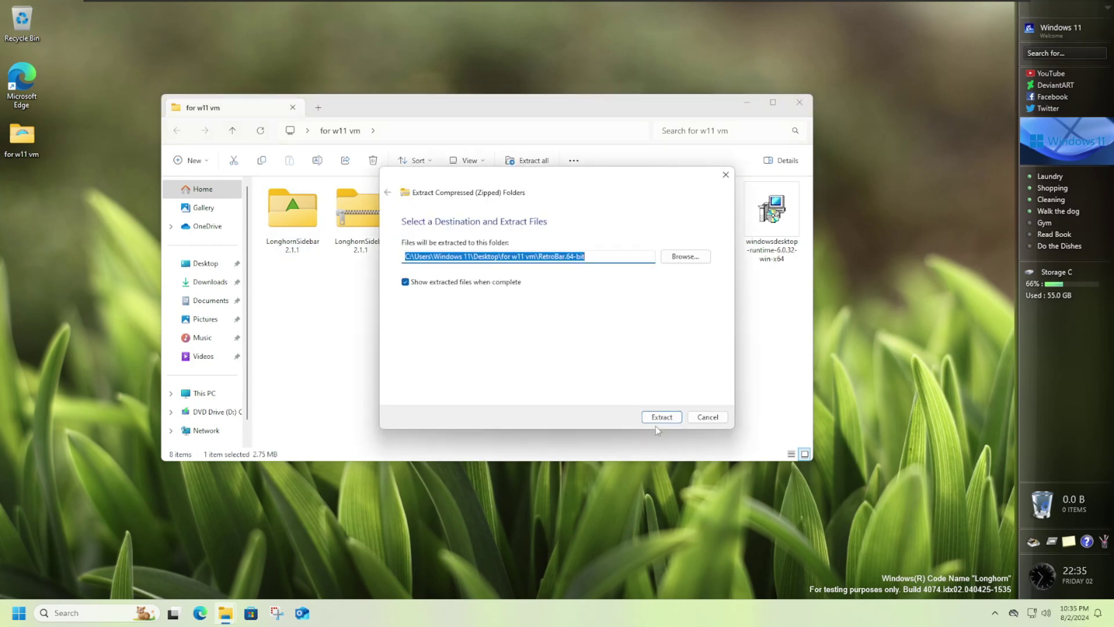
click(661, 416)
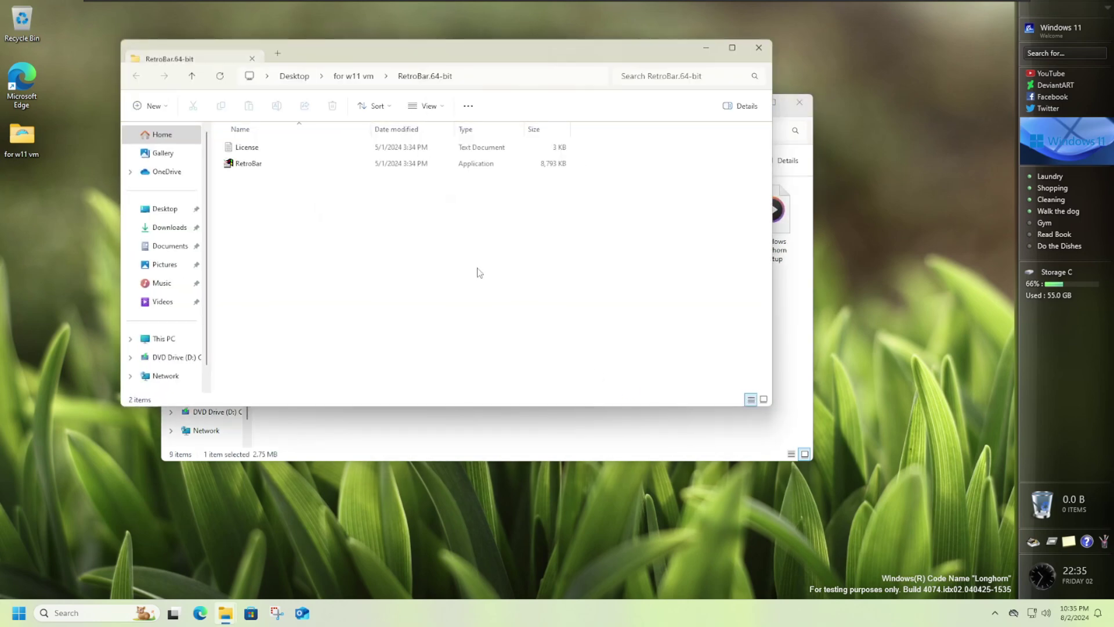
double_click(292, 166)
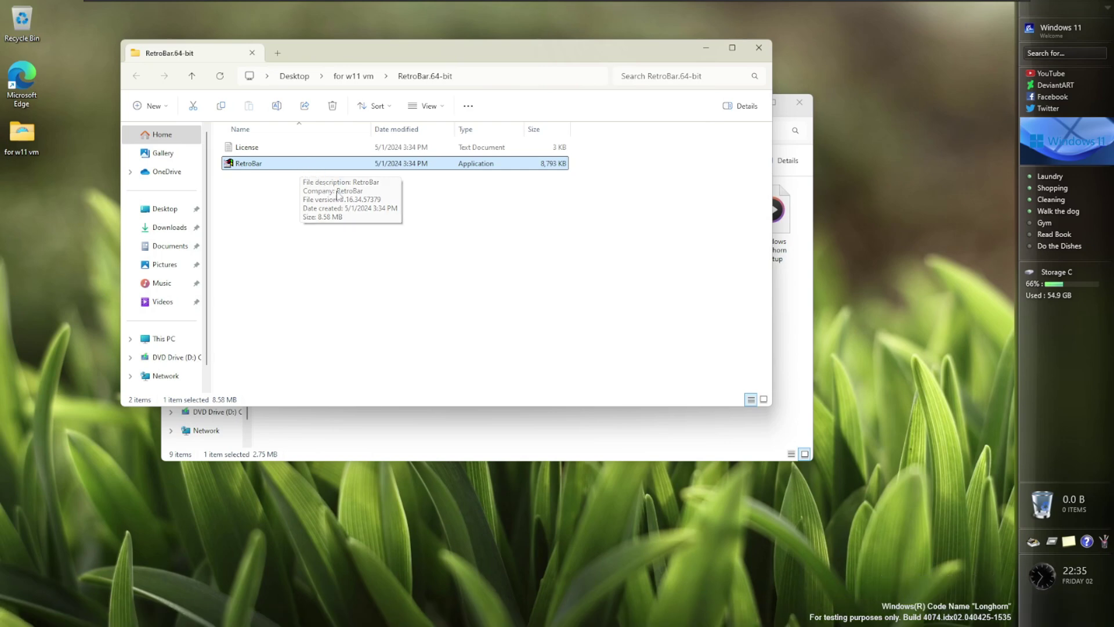
click(603, 453)
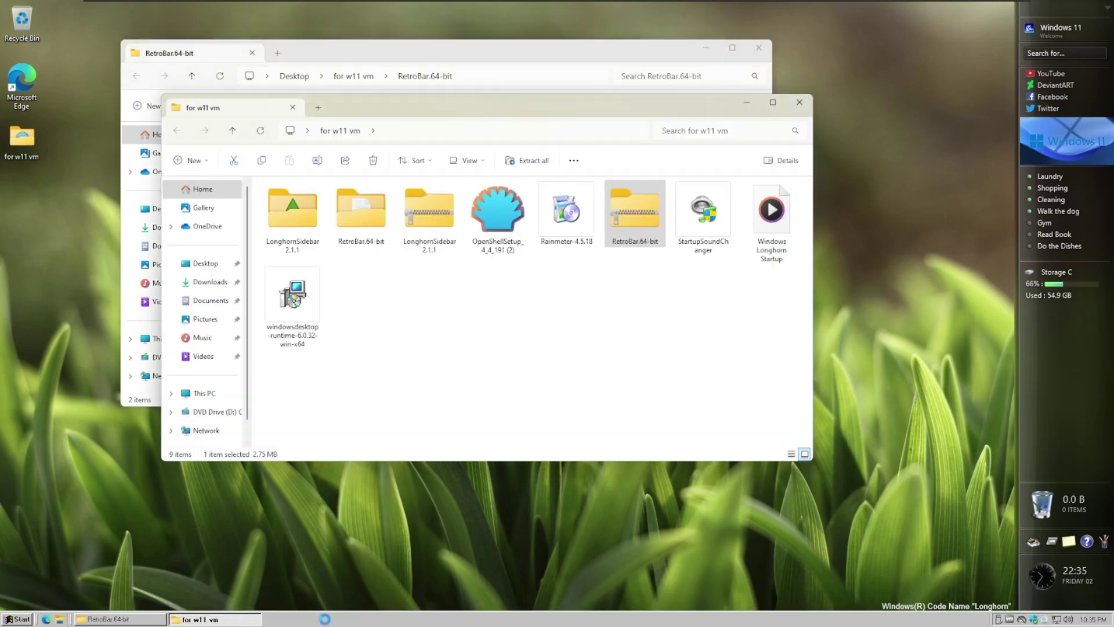
- Set the RetroBar taskbar scale to 125% in its advanced properties
right_click(349, 620)
click(371, 591)
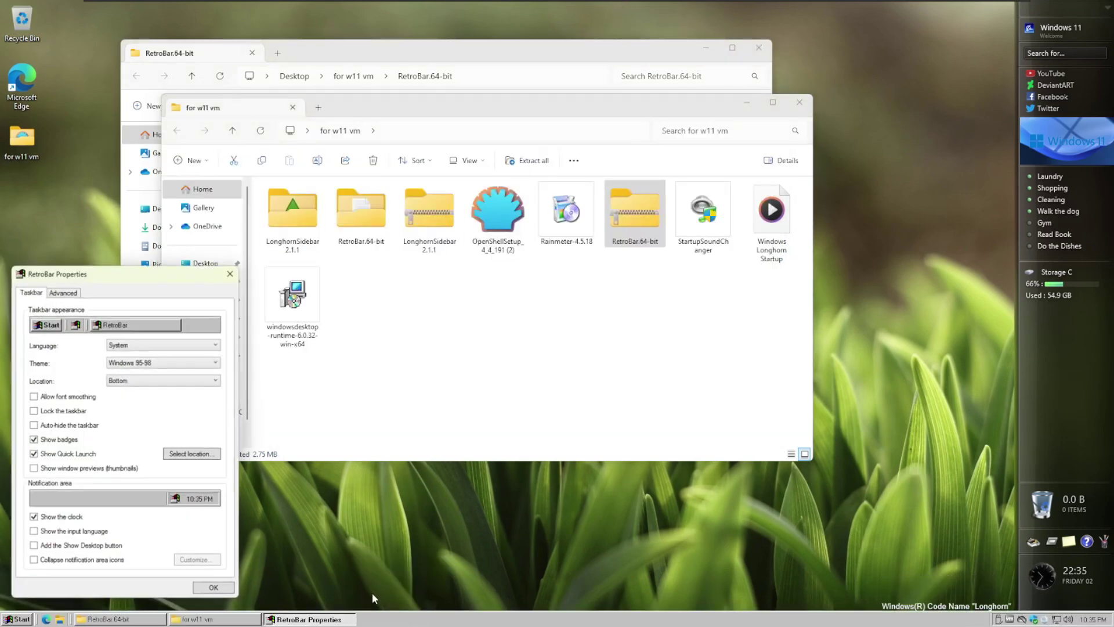
click(63, 290)
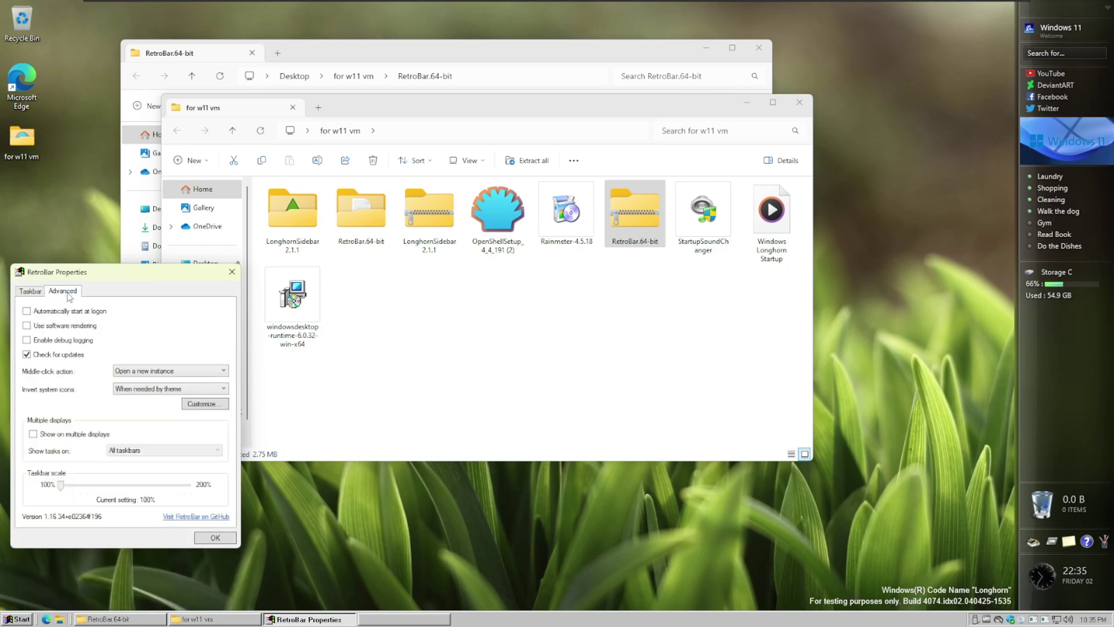
drag(60, 485, 80, 486)
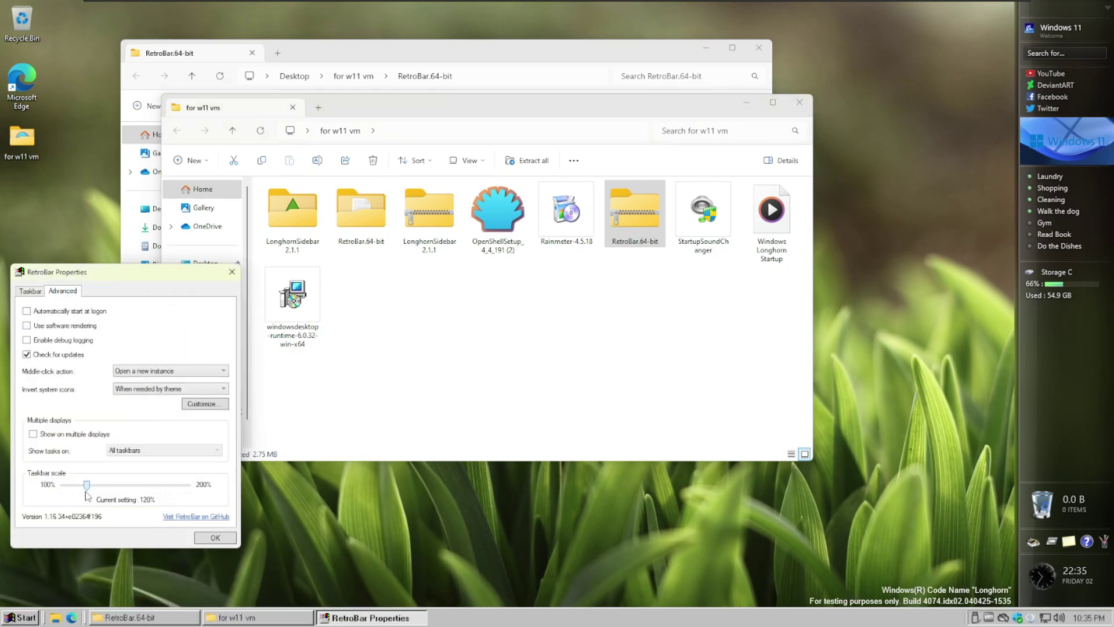
click(94, 489)
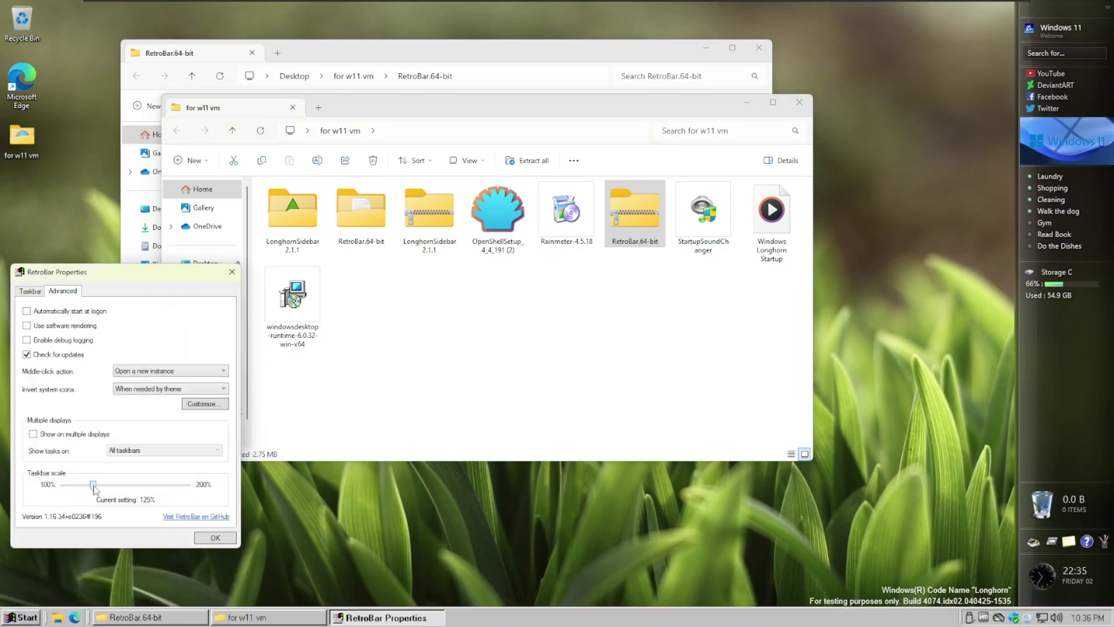
- Choose the Windows Longhorn Aero taskbar theme, minimize the Explorer windows, and confirm
click(30, 291)
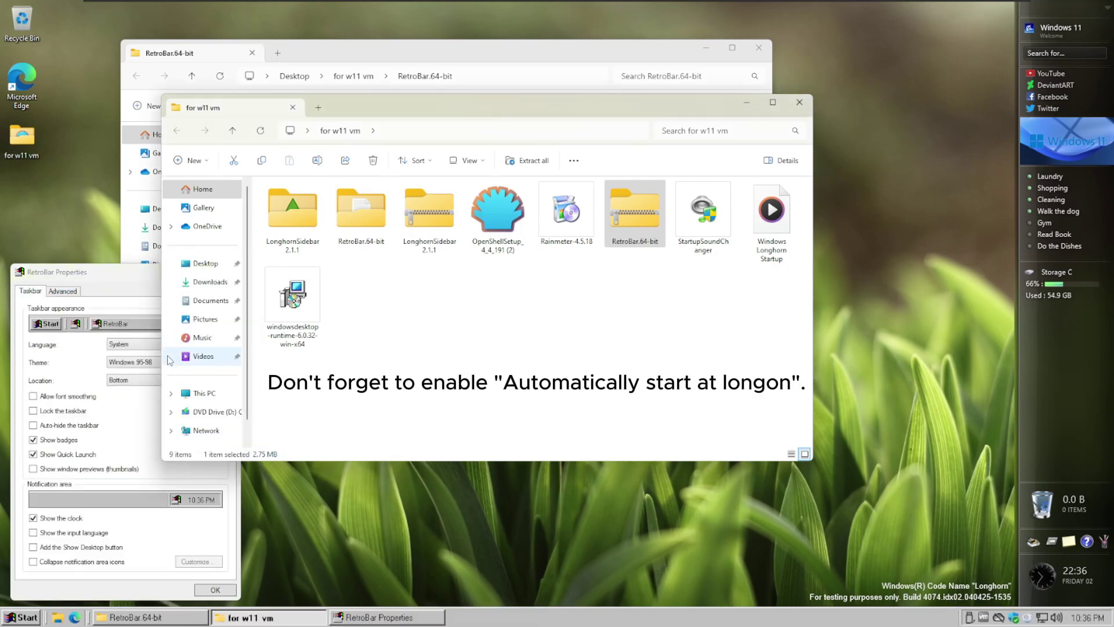
click(145, 361)
click(144, 422)
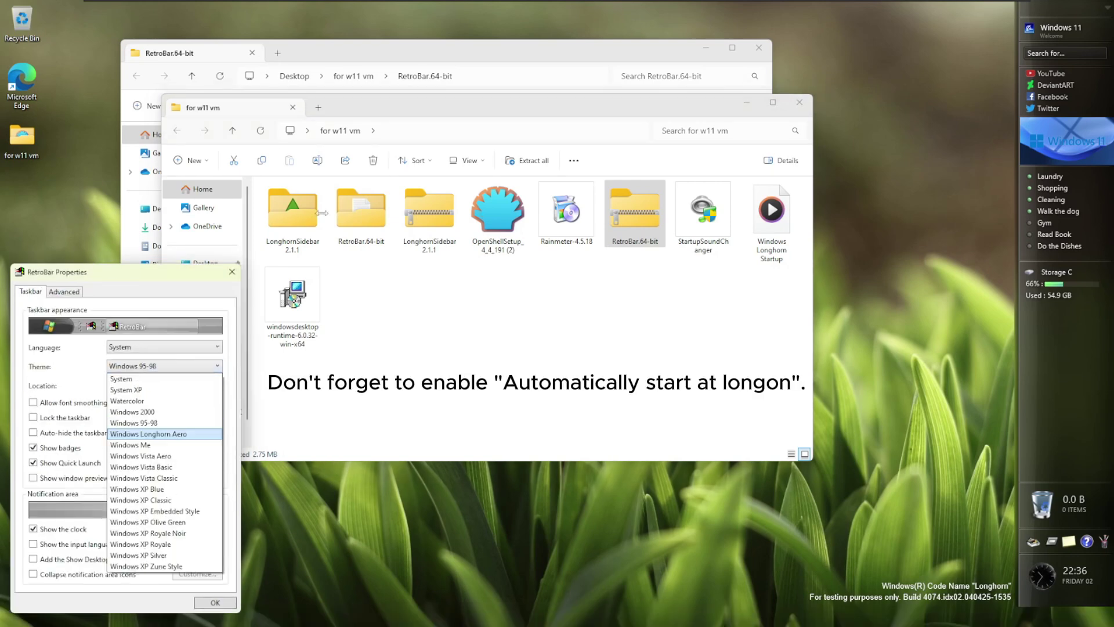
click(746, 103)
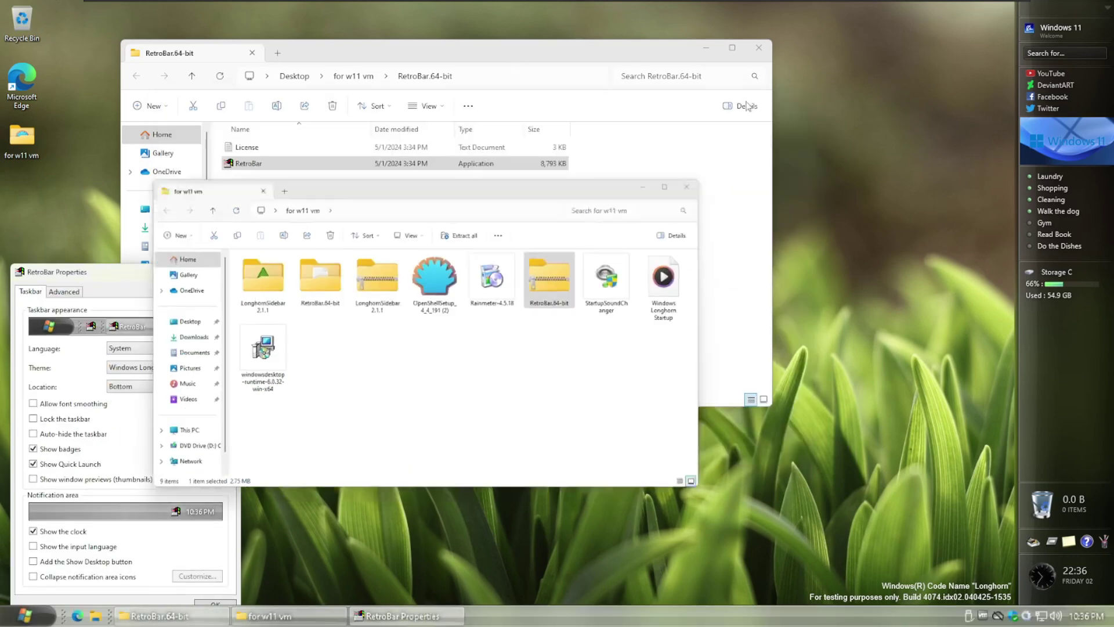
click(706, 48)
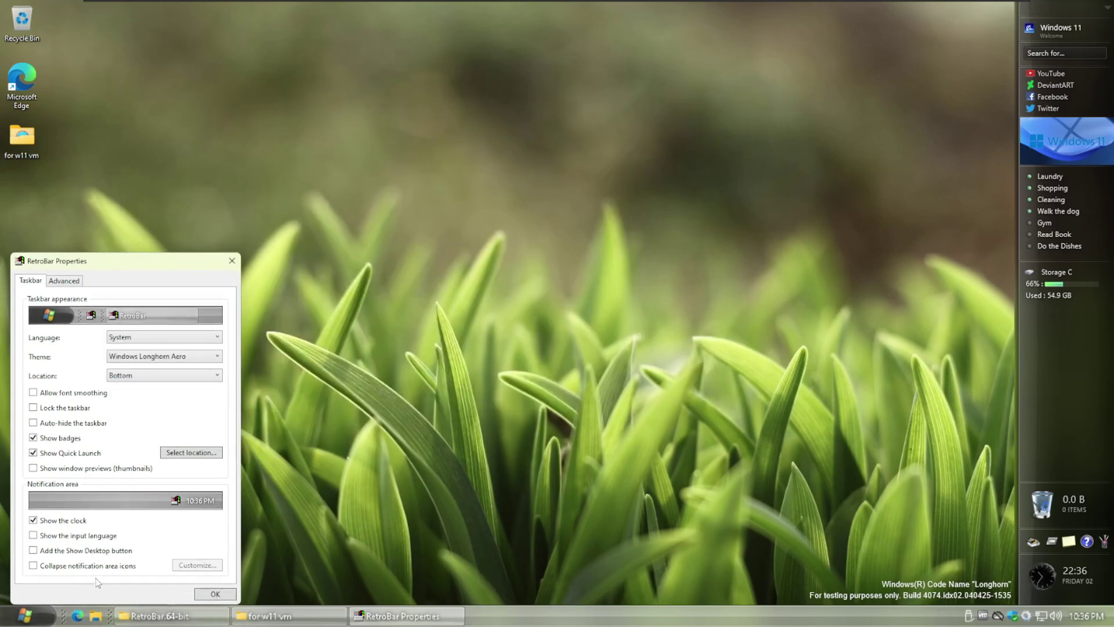
key(super)
key(super)
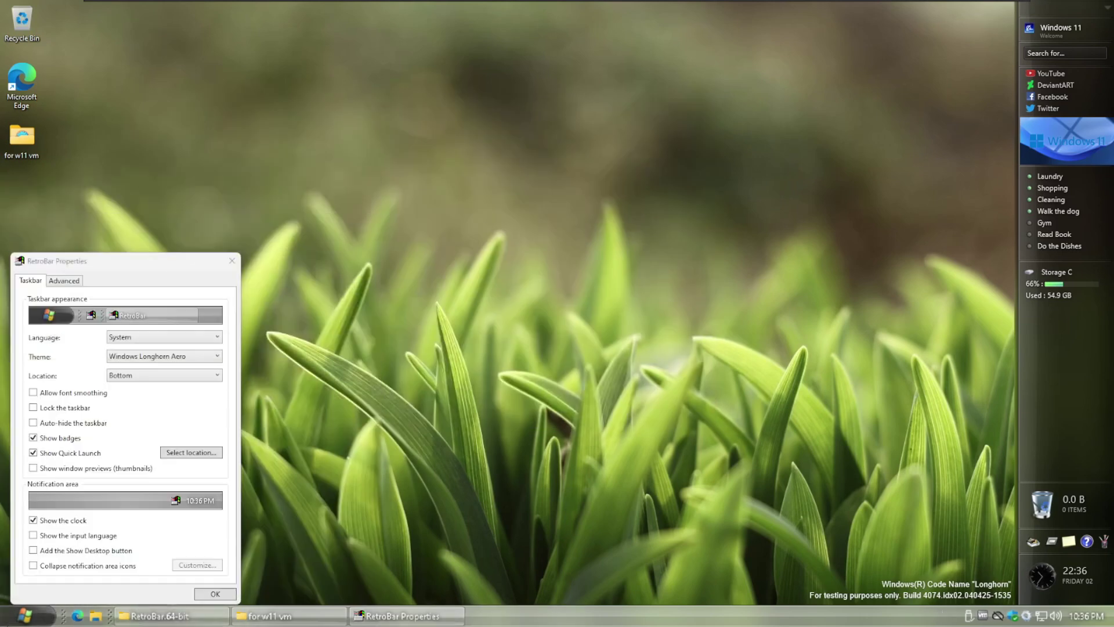
click(204, 594)
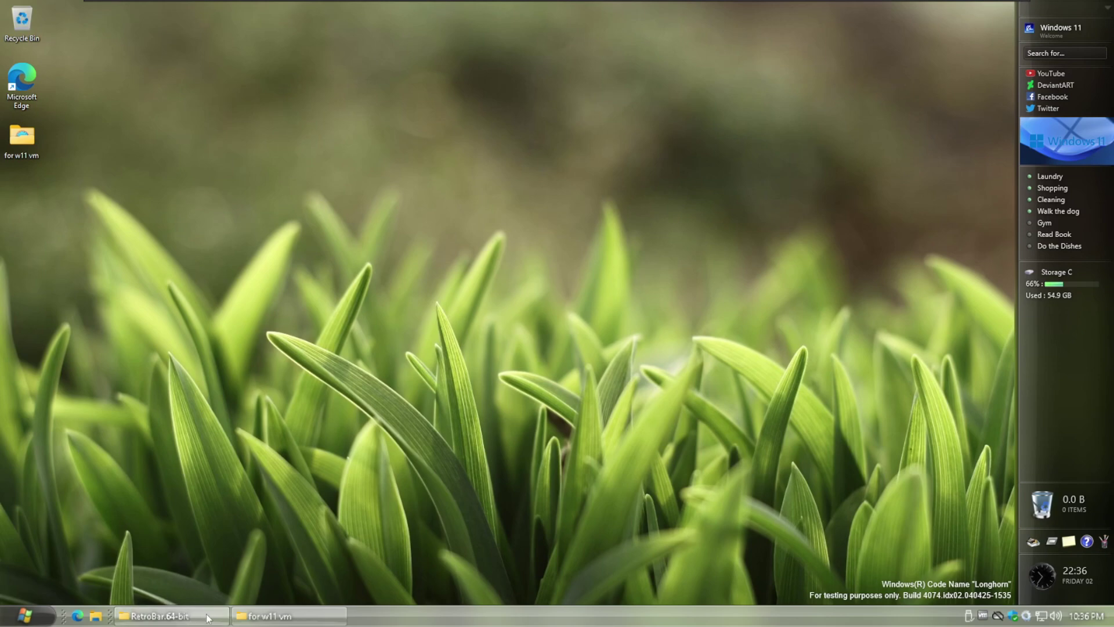
- Run OpenShellSetup from the for w11 vm folder, accept the license and finish installing
click(278, 616)
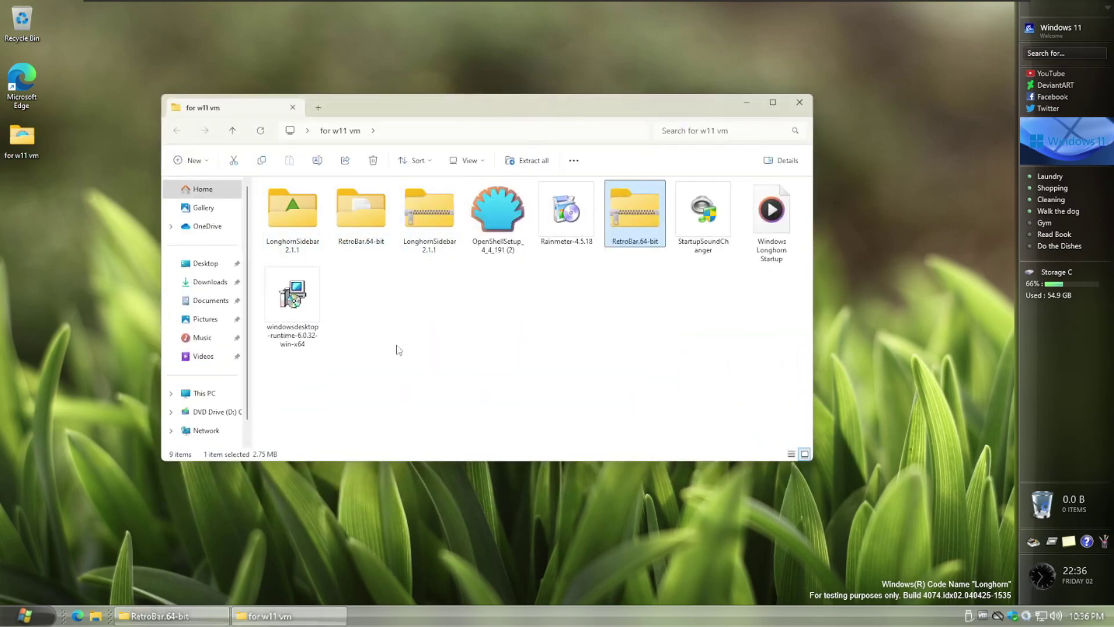
click(593, 347)
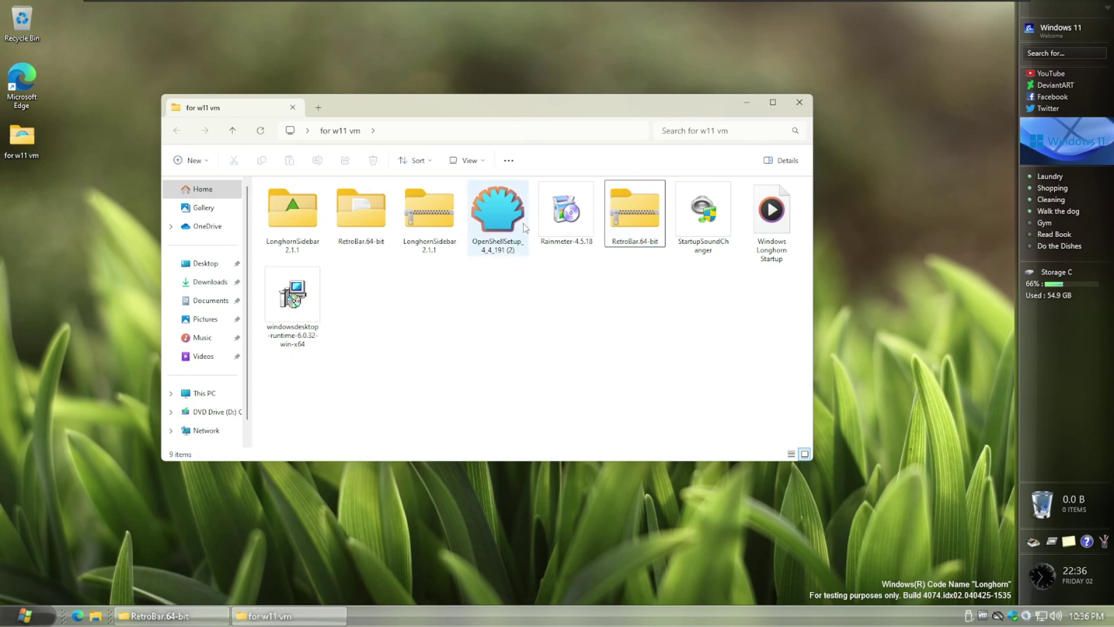
double_click(504, 205)
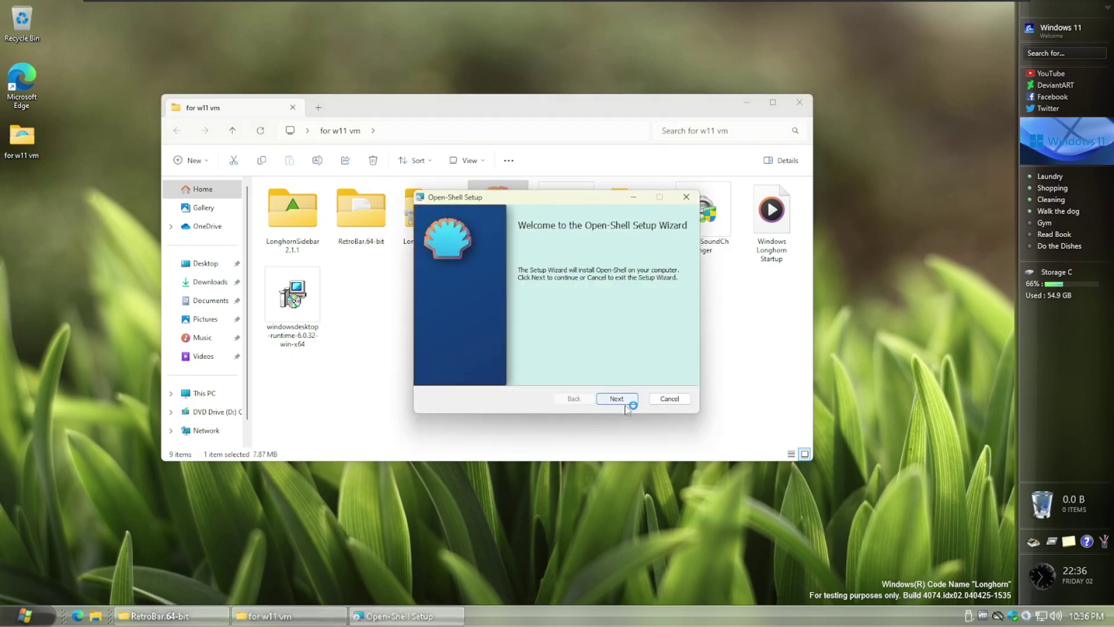
click(618, 397)
click(550, 372)
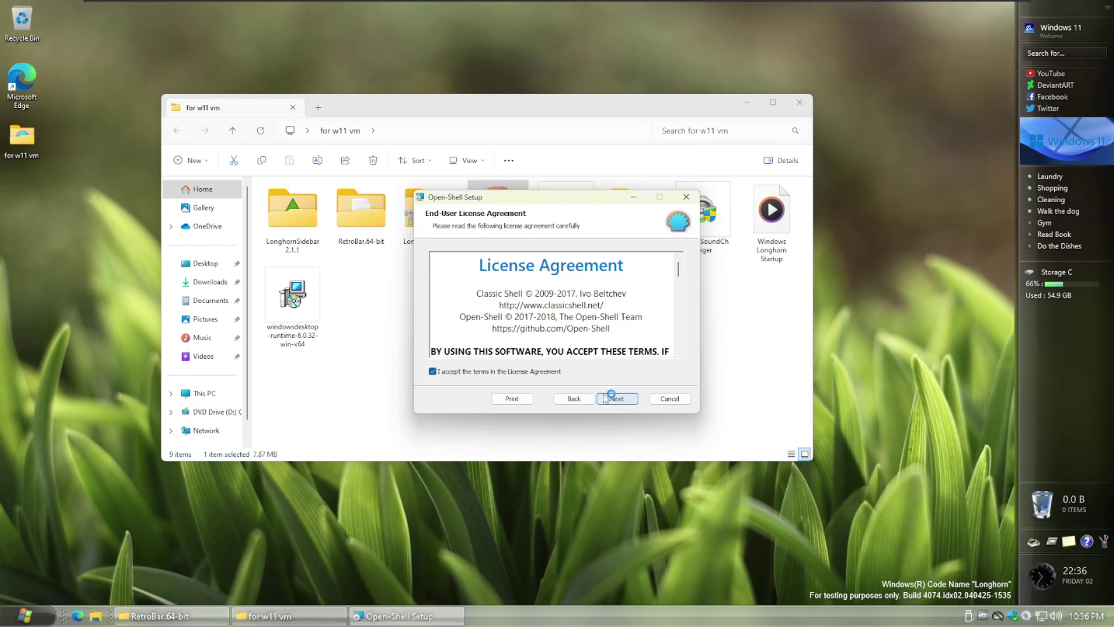
click(606, 397)
click(617, 399)
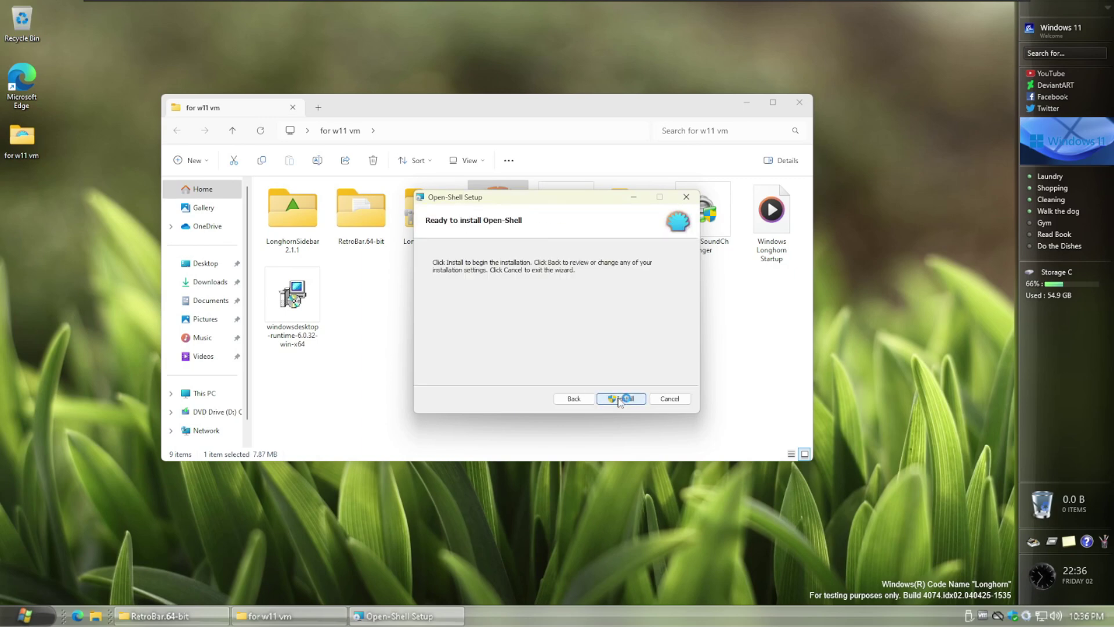
click(621, 399)
click(536, 413)
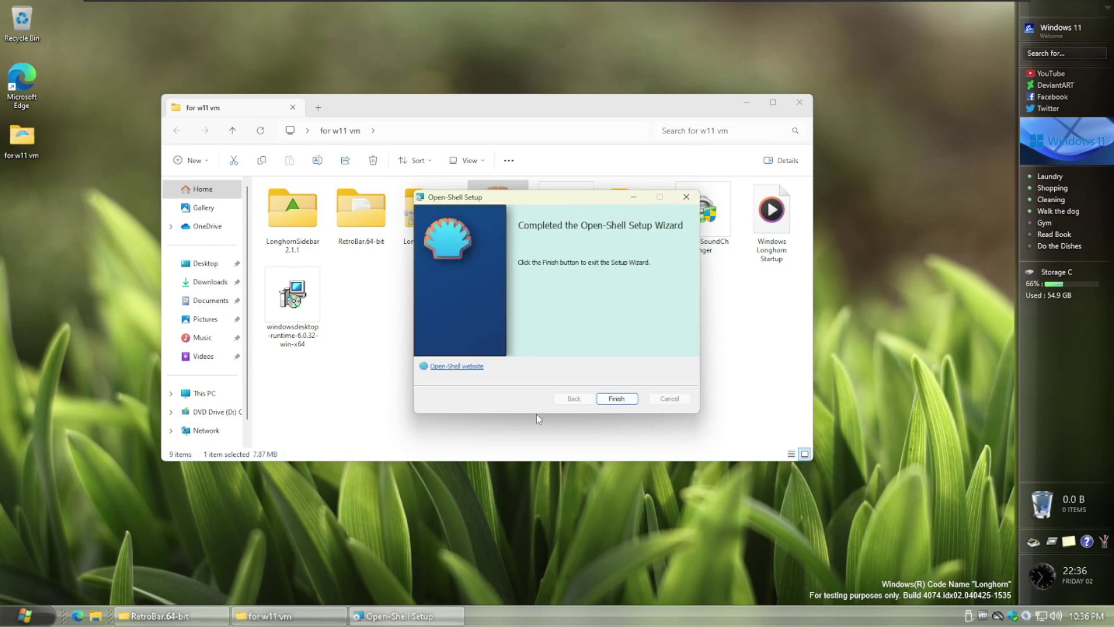
click(608, 400)
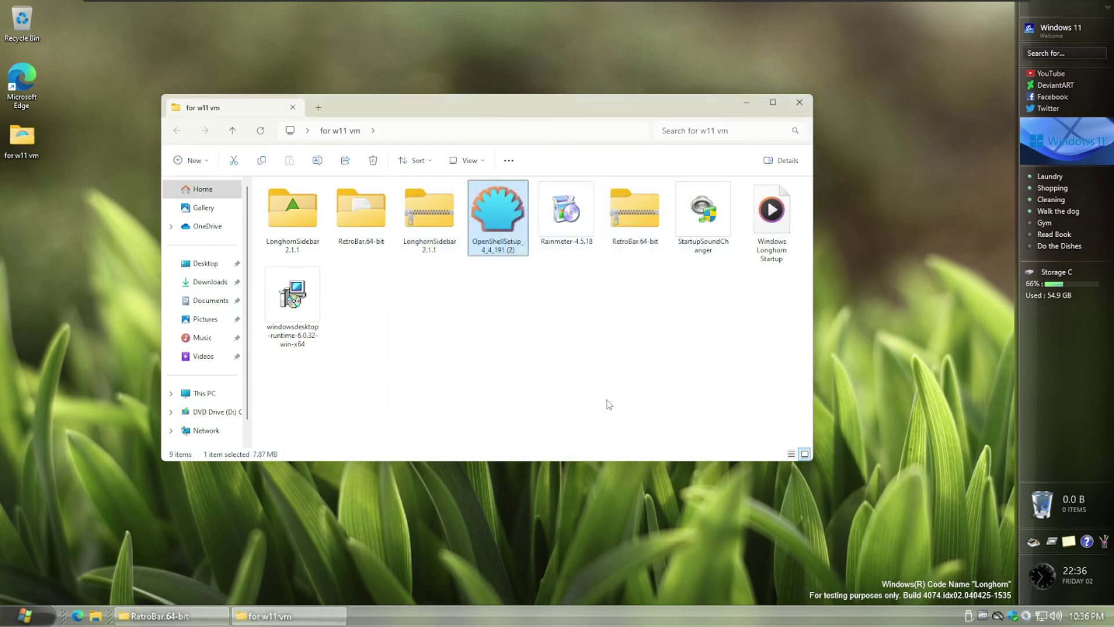
- Set Open-Shell to 'Classic with two columns' with the Smoked Glass skin, preview, then save
click(23, 616)
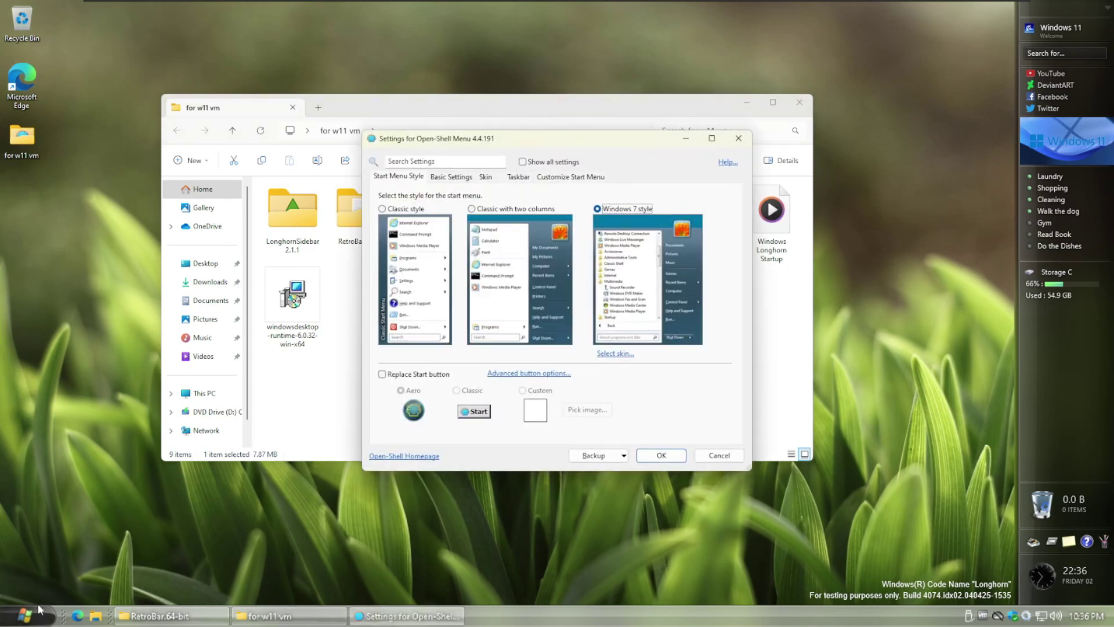
drag(486, 145, 542, 160)
click(528, 226)
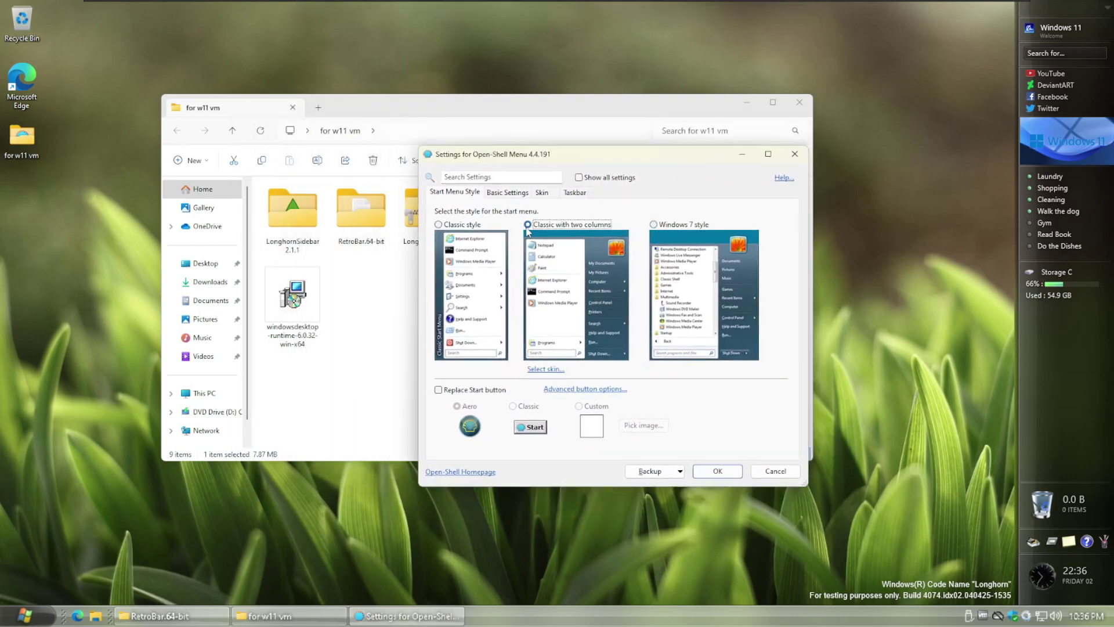
click(550, 196)
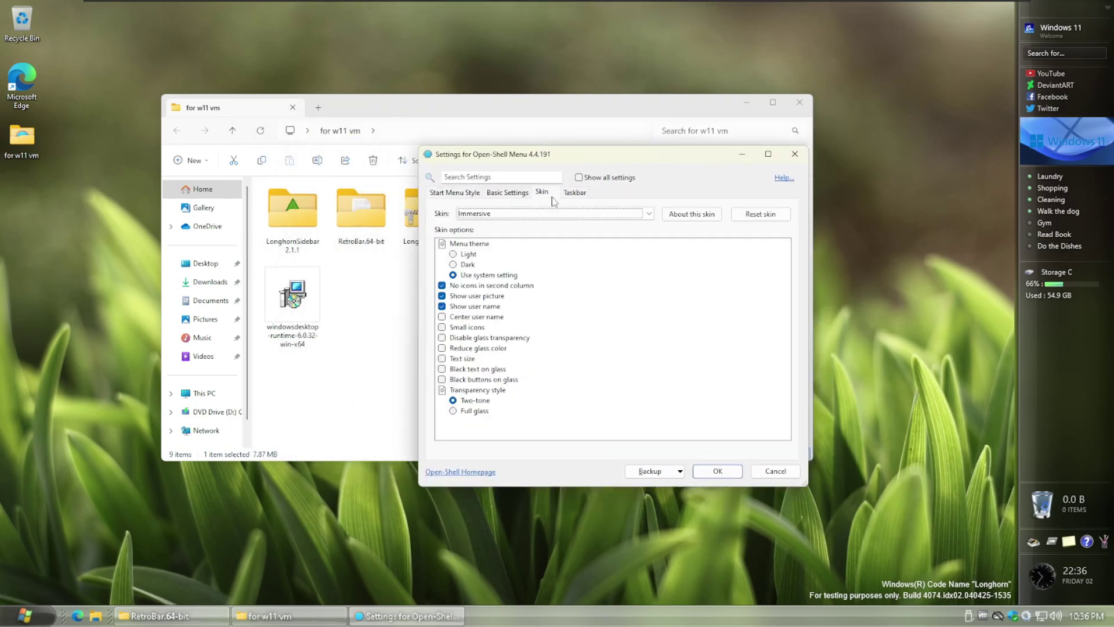
click(534, 214)
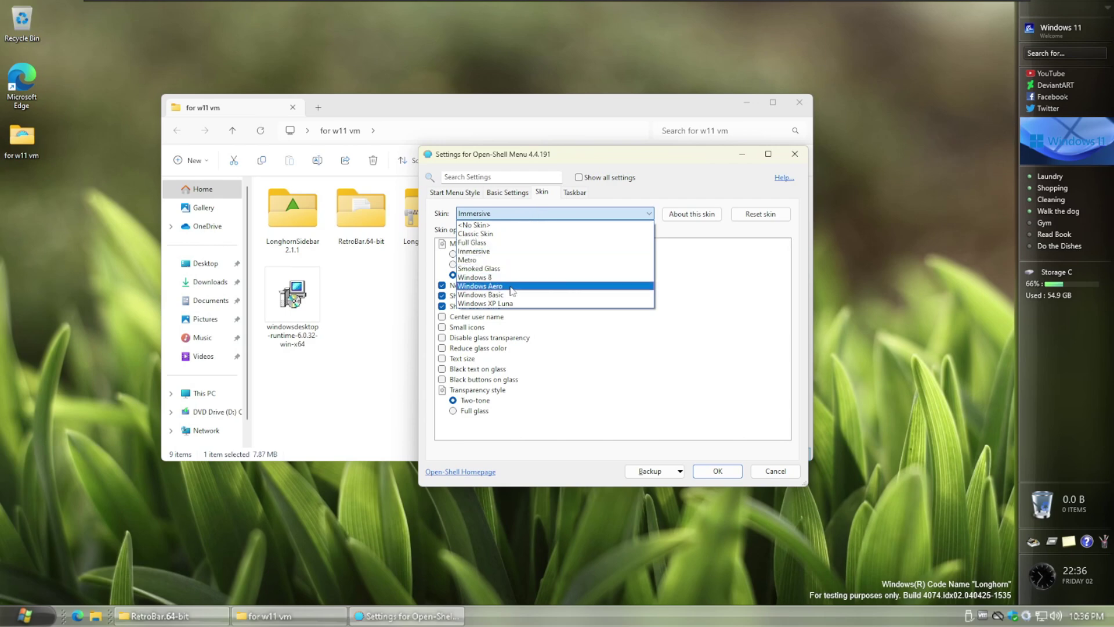
click(499, 269)
click(24, 615)
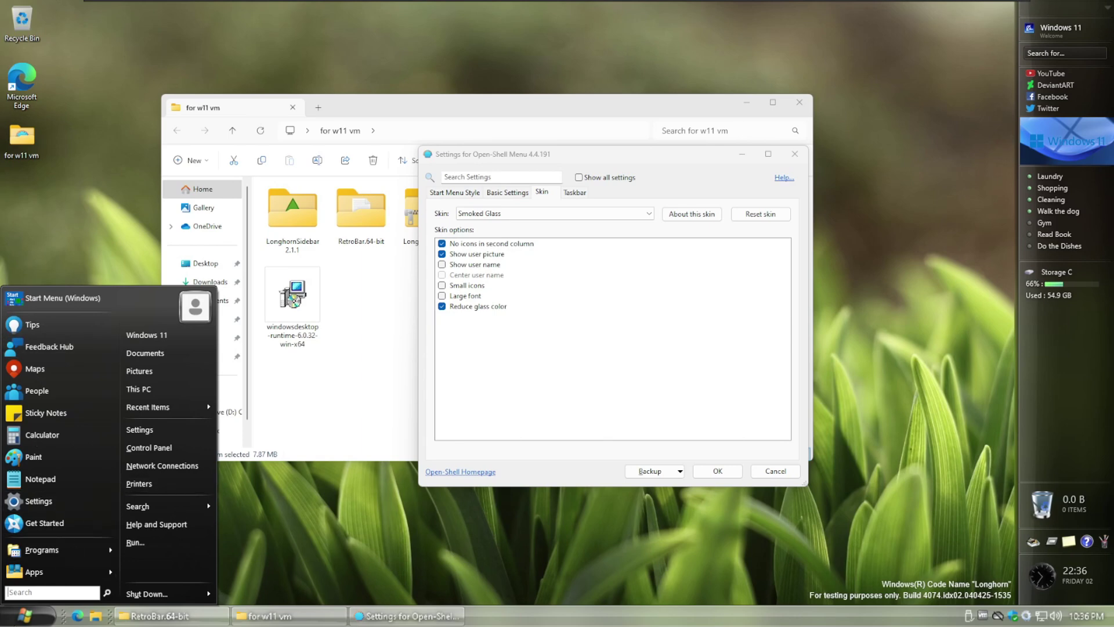
key(Escape)
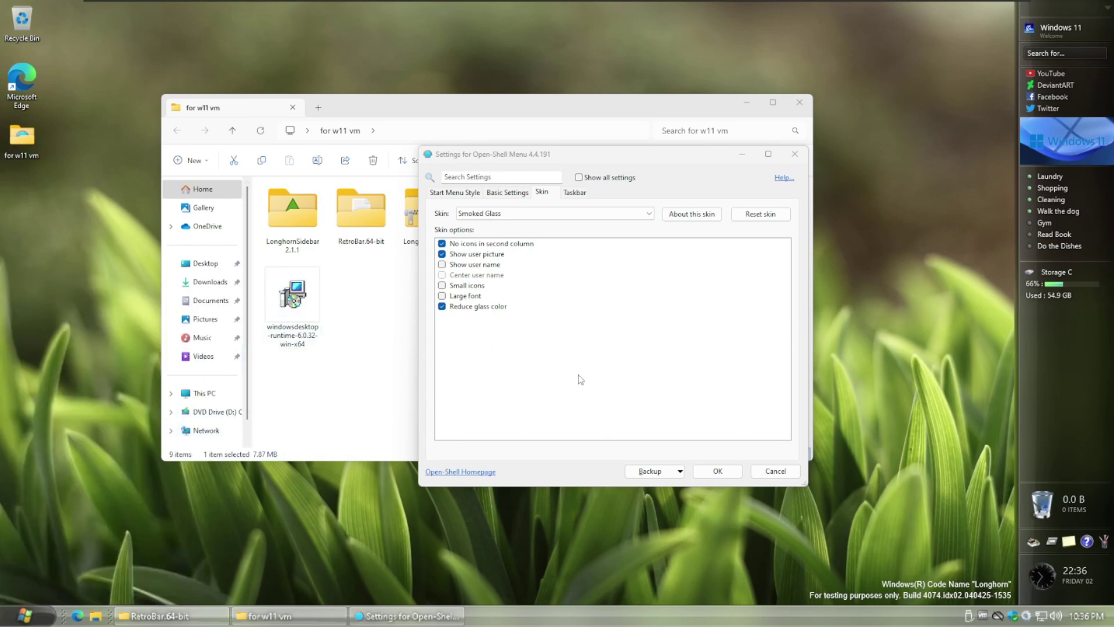
click(713, 473)
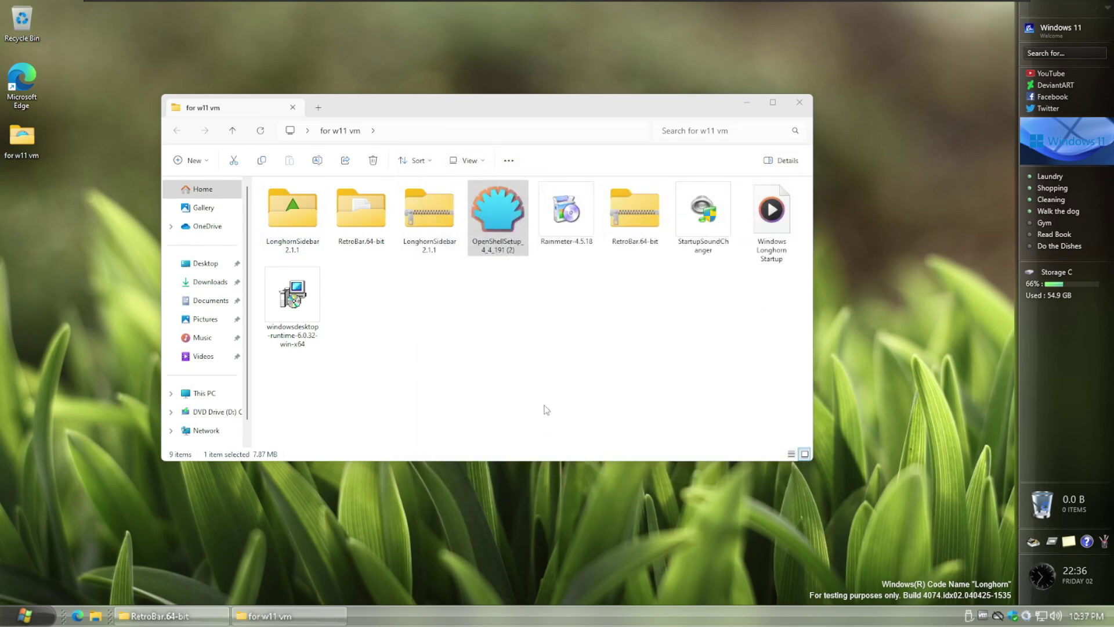
- Close the for w11 vm folder and test the Smoked Glass and original Windows start menus
click(800, 103)
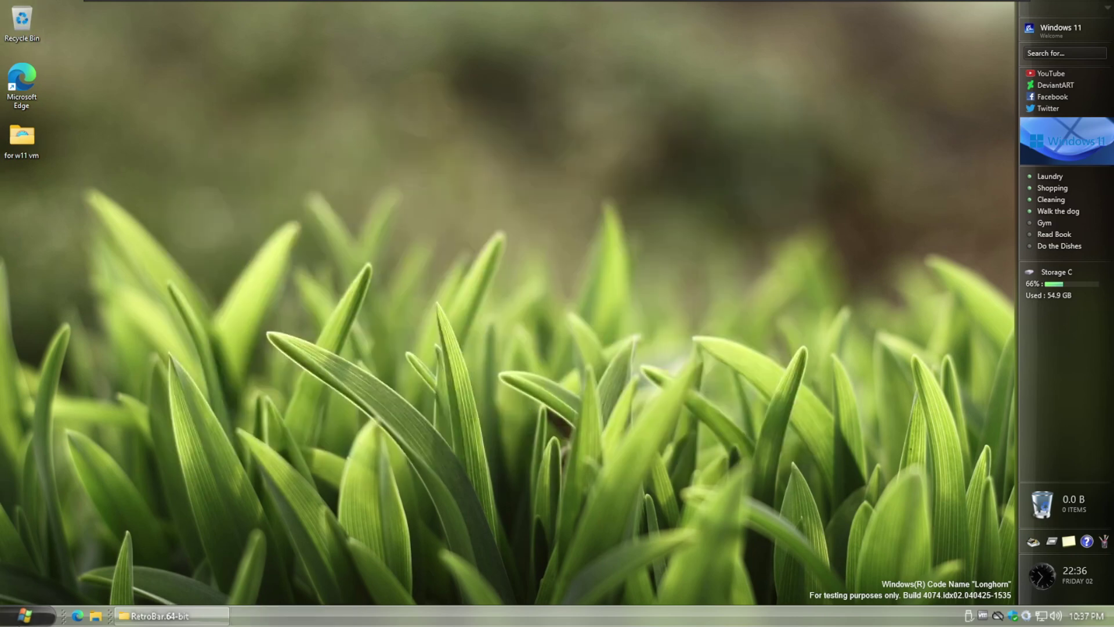
key(super)
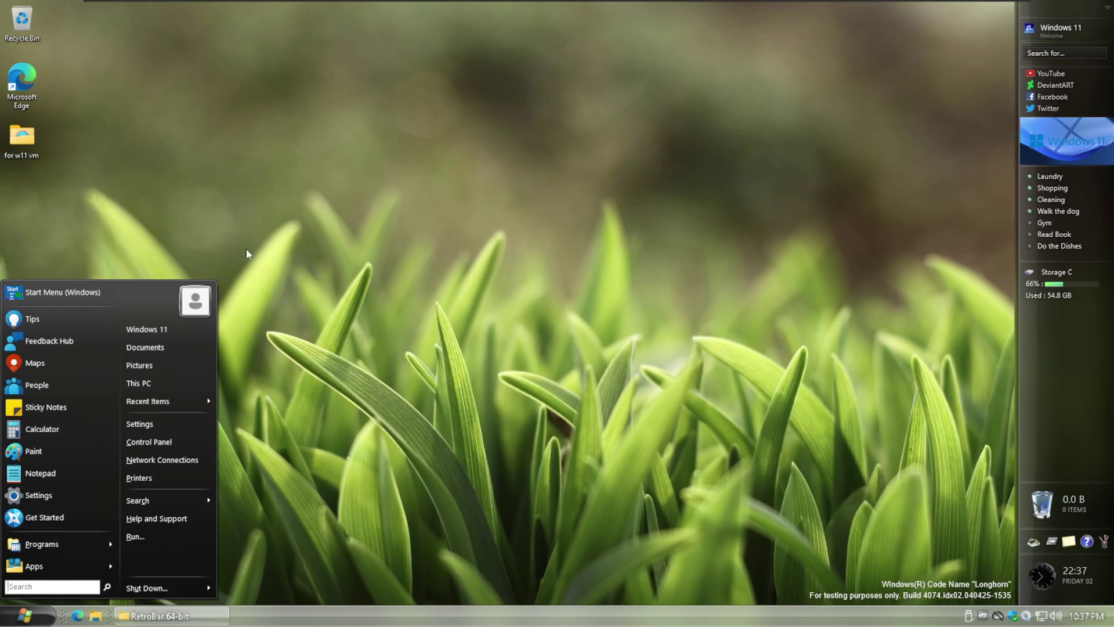
click(69, 292)
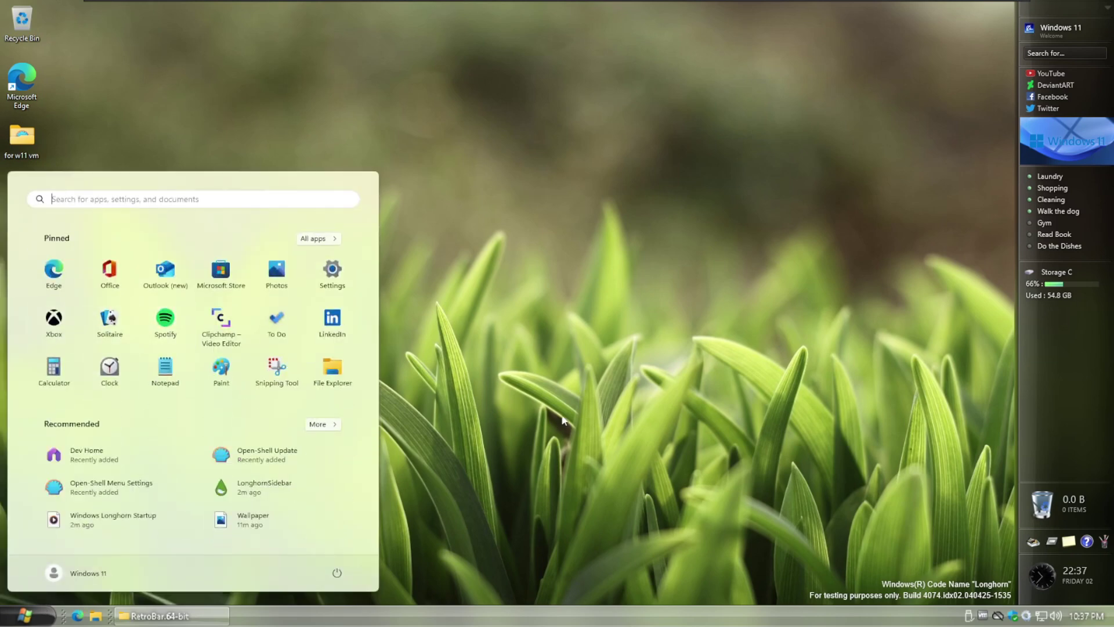
click(403, 459)
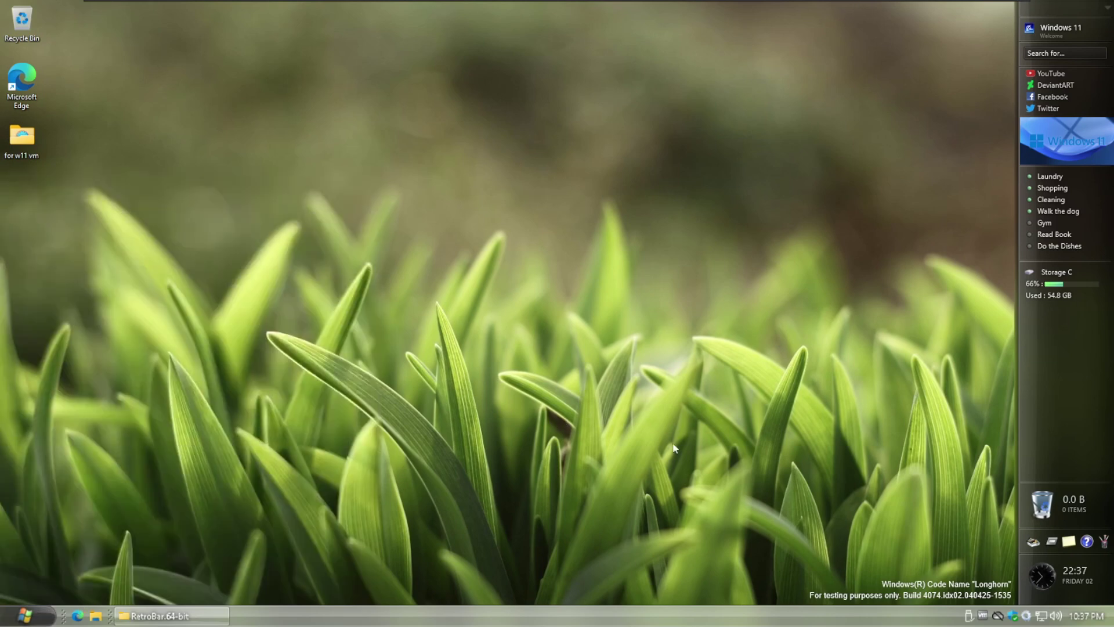
- Move the Storage C gadget to the sidebar bottom below the to-do list
drag(1044, 178, 1050, 370)
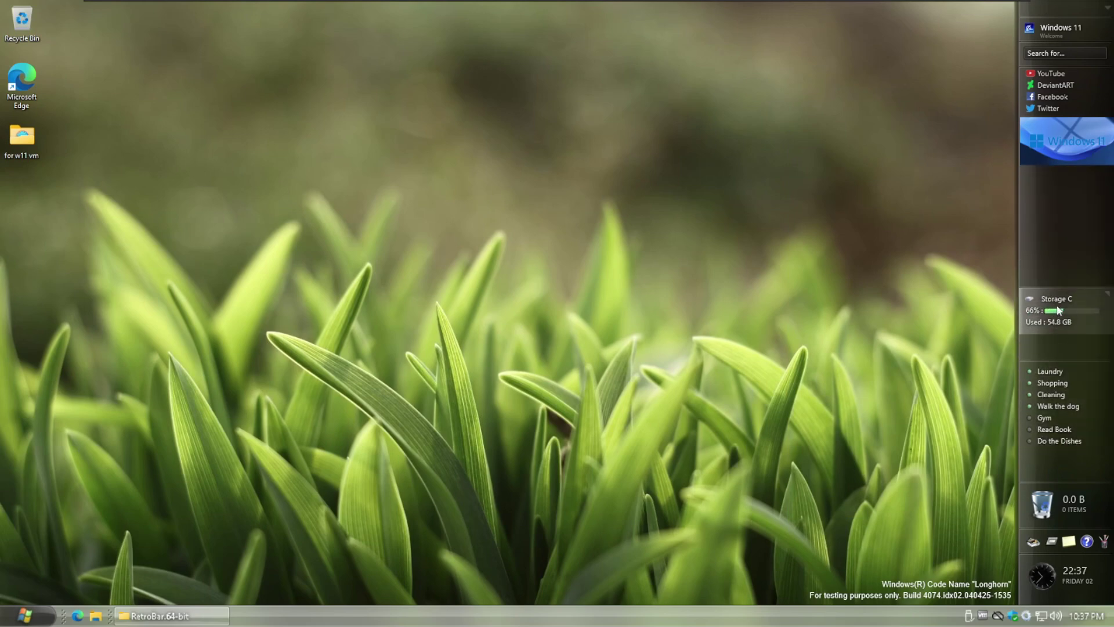
drag(1059, 311, 1065, 462)
drag(1073, 390, 1085, 189)
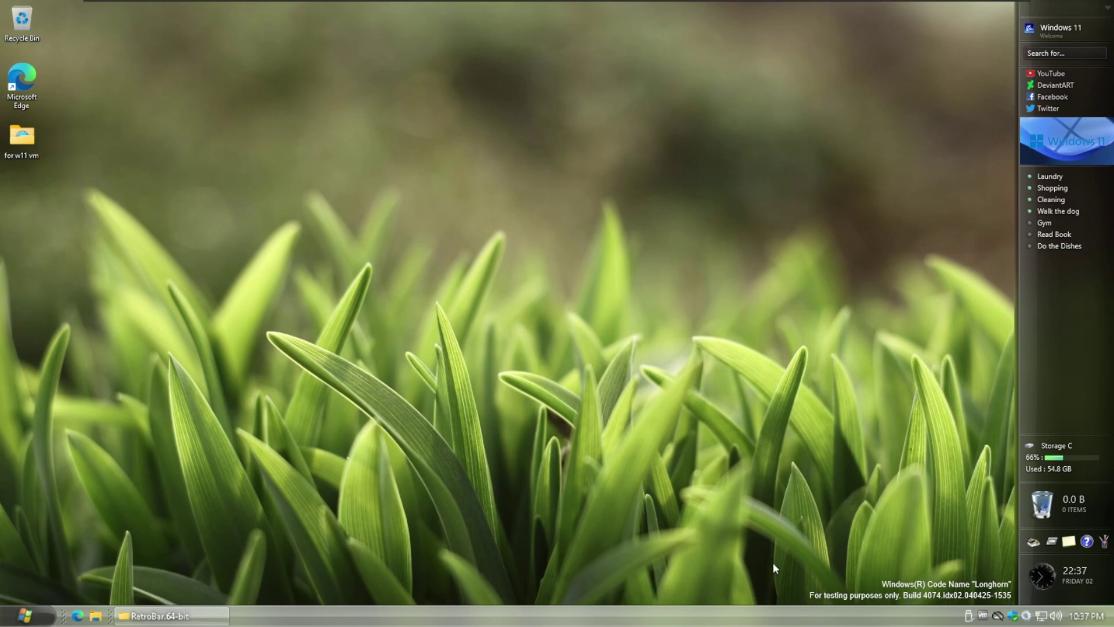
drag(784, 556, 1023, 609)
click(13, 616)
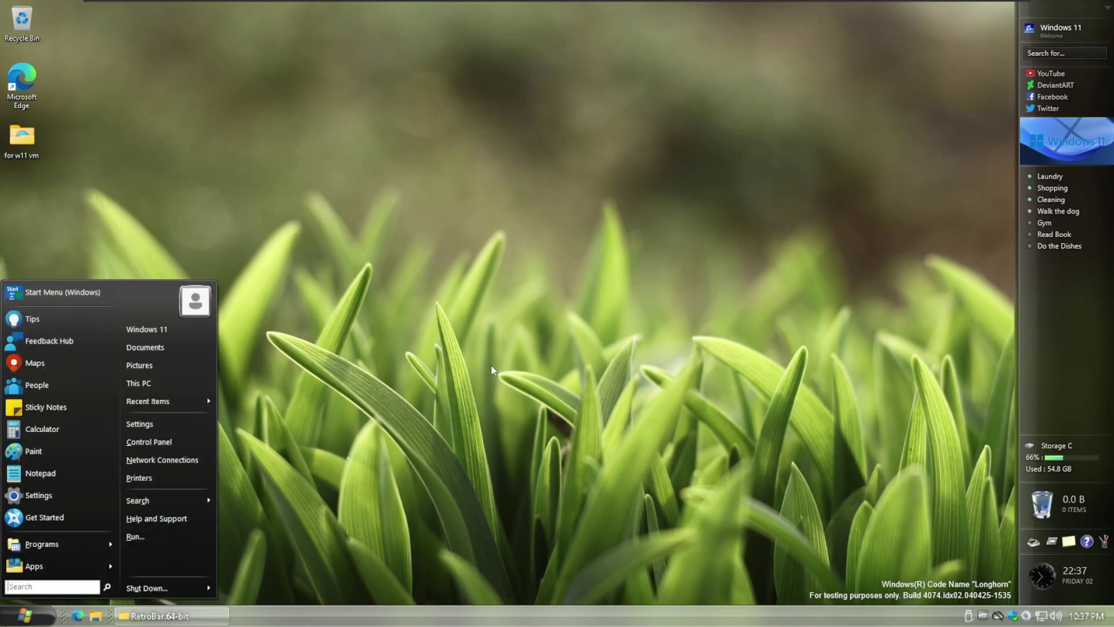
click(491, 370)
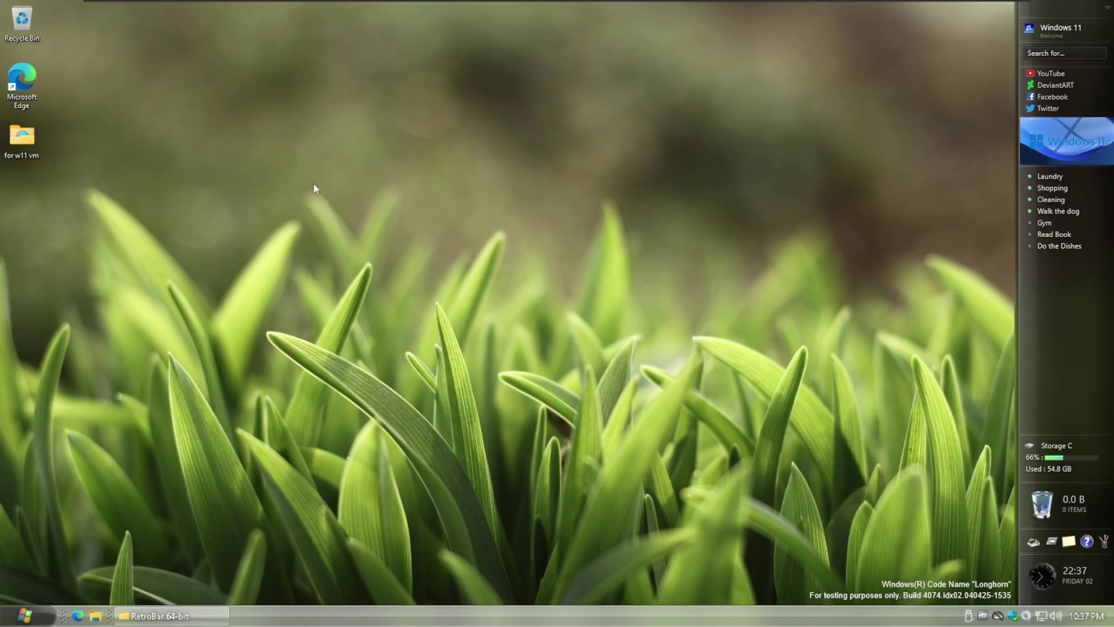